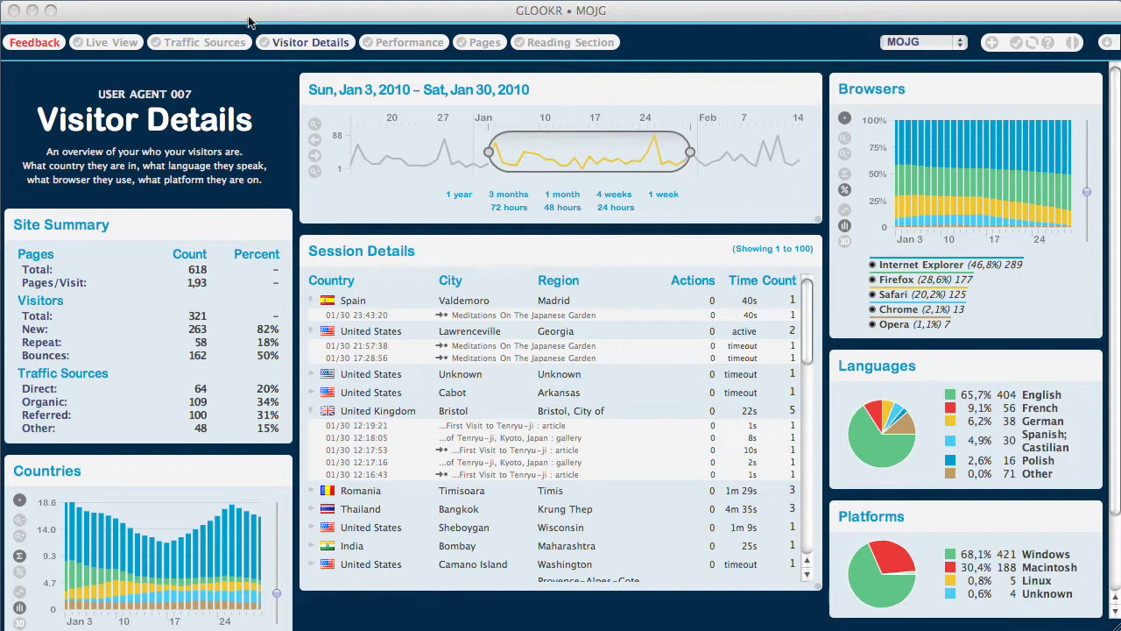
- Look through the Traffic Sources, Pages and Performance workspaces
click(219, 49)
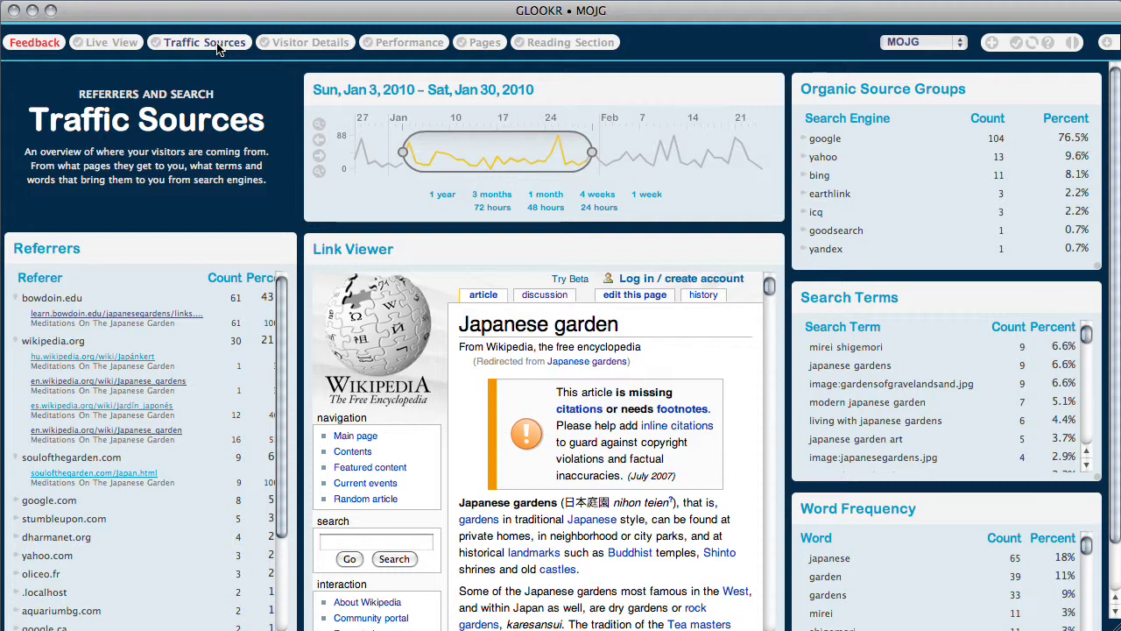
click(484, 43)
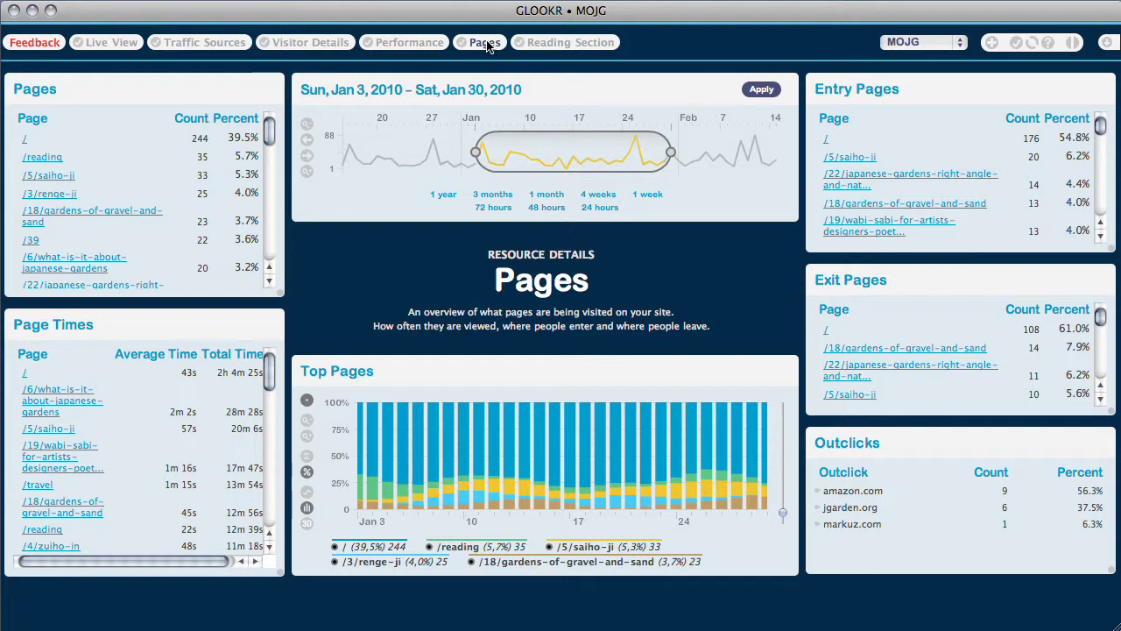
click(404, 48)
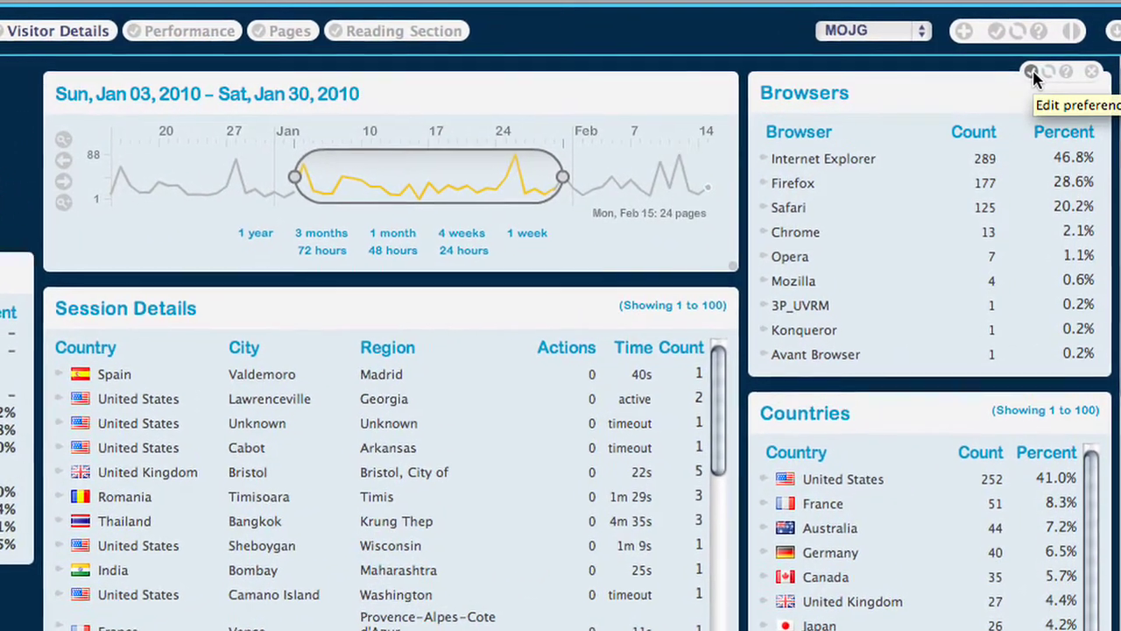
- Try the pie and bar views for the Browsers widget, set it to the timeline view, and close its preferences
click(1029, 72)
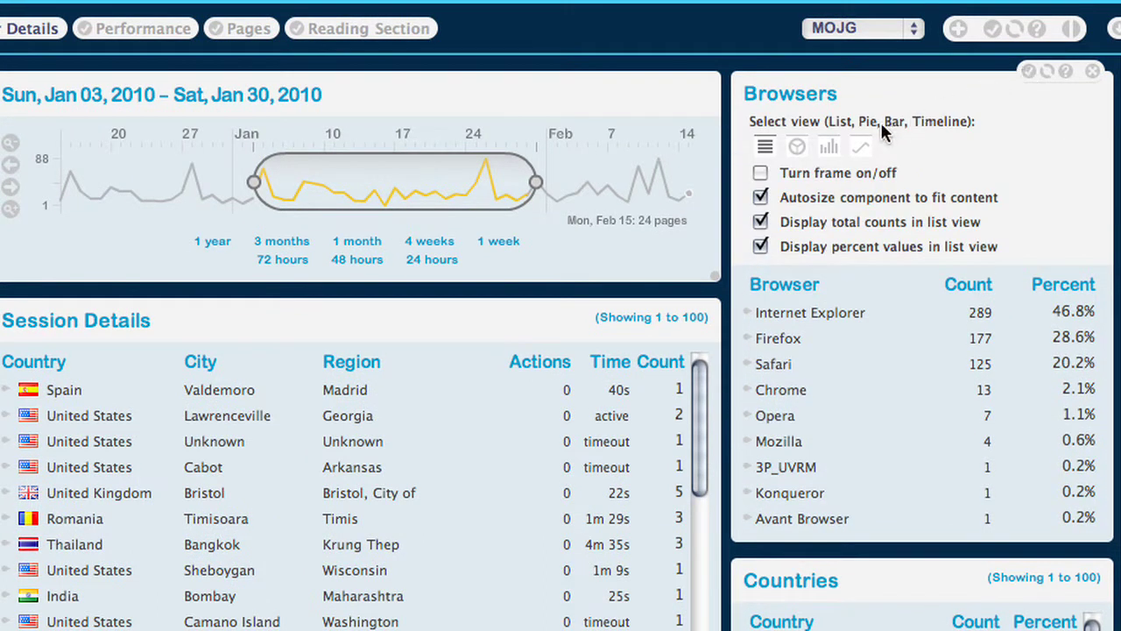
click(798, 146)
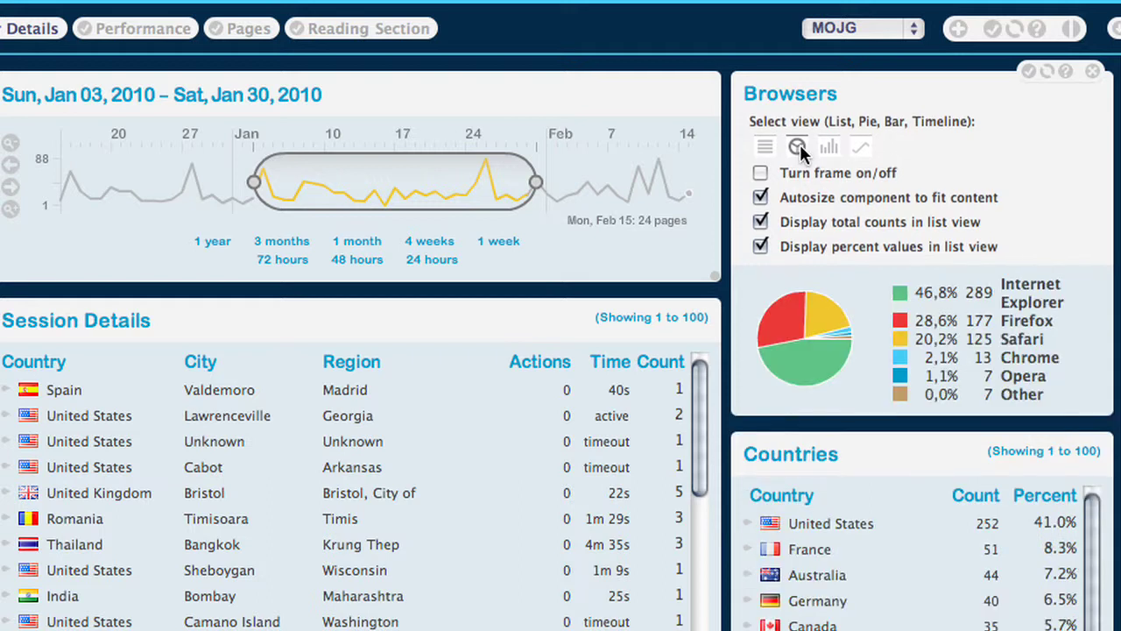
click(829, 147)
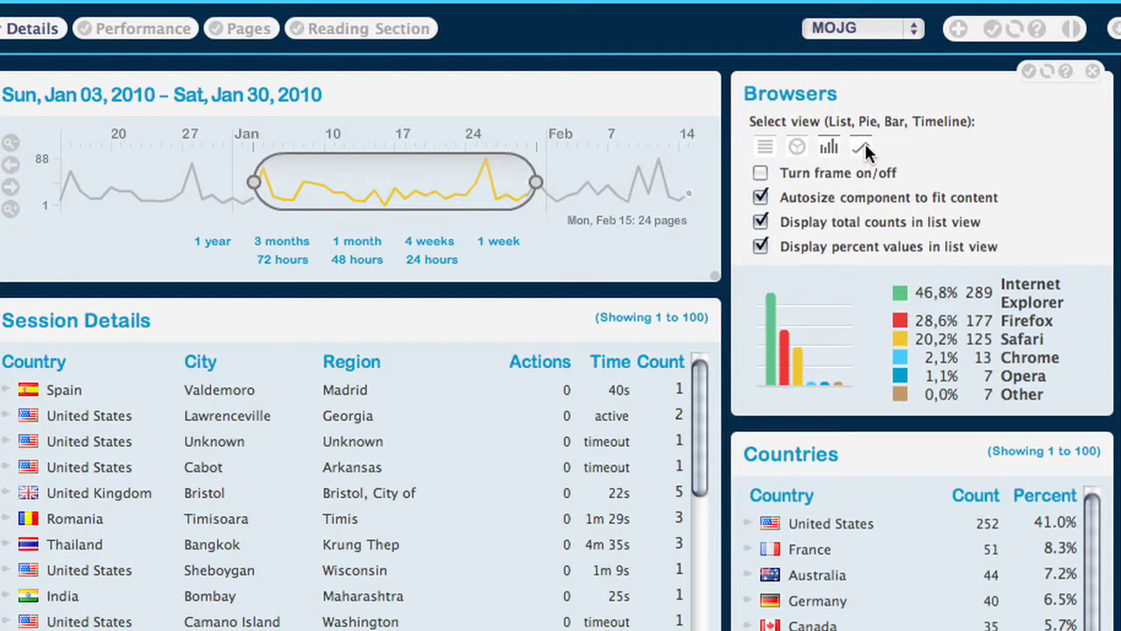
click(867, 143)
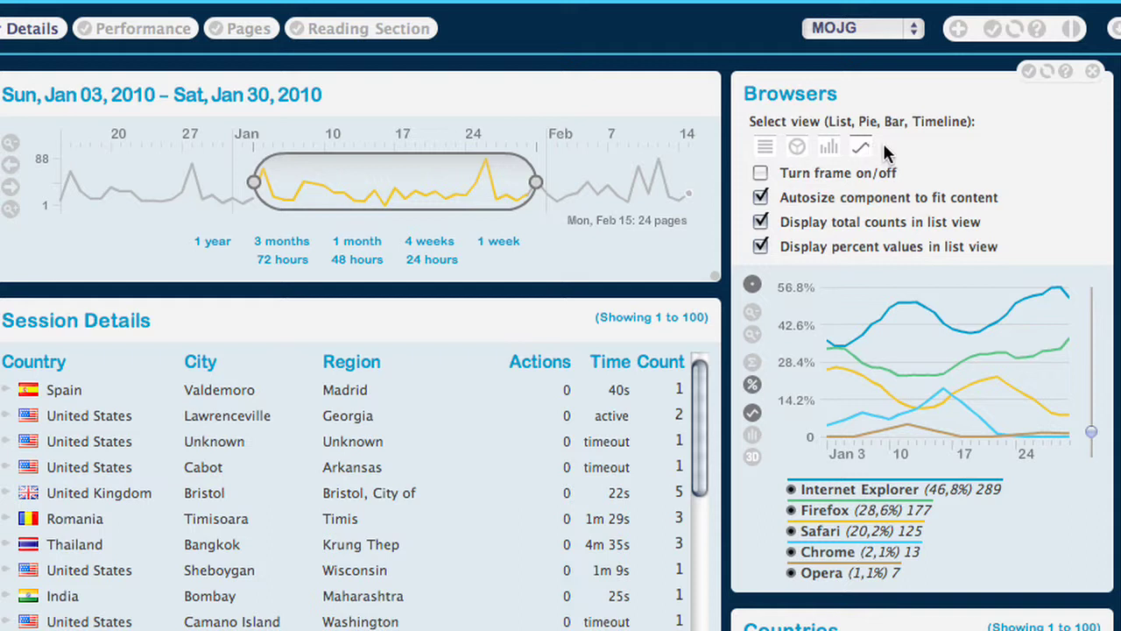
click(1030, 70)
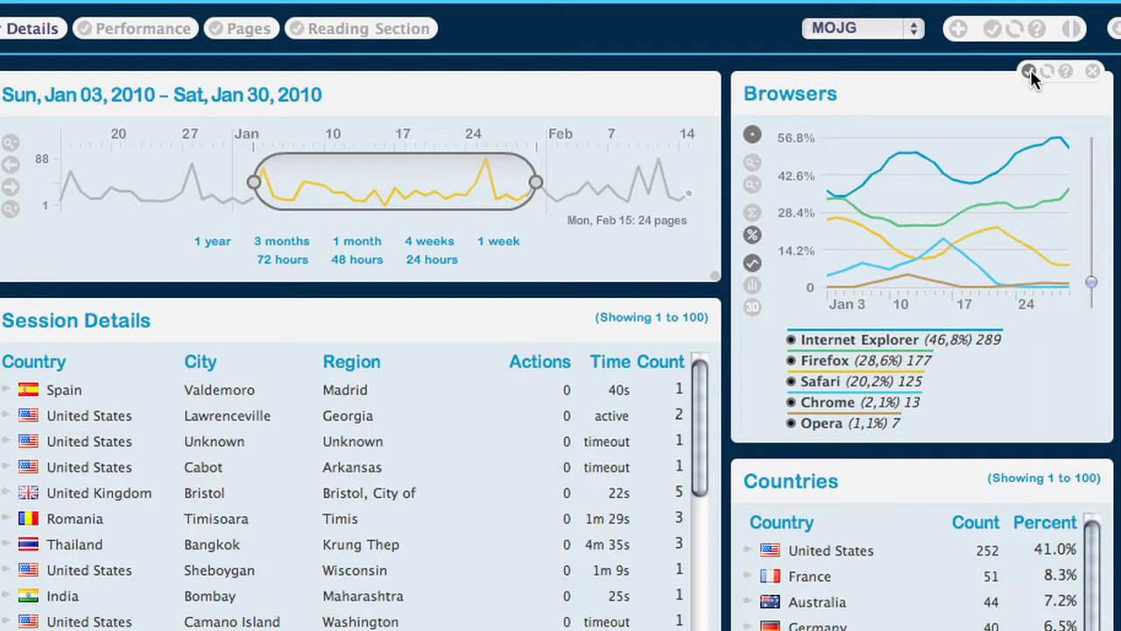
- Turn off autosizing to fit content for the Countries widget and shorten the widget so it shows fewer rows
scroll(996, 176, down, 3)
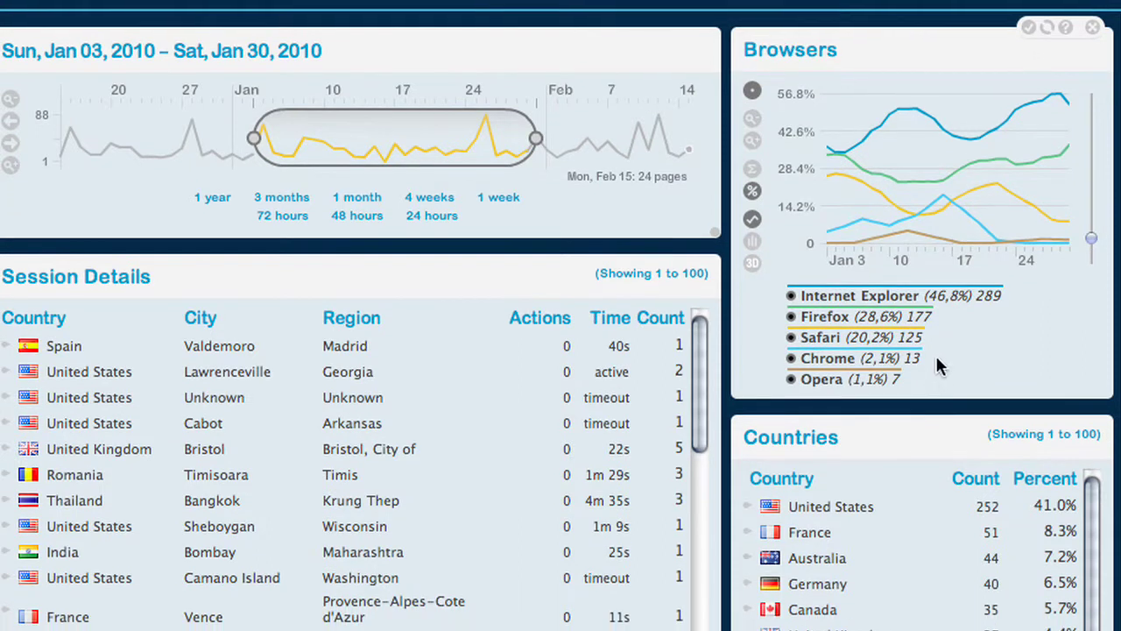
scroll(925, 406, down, 4)
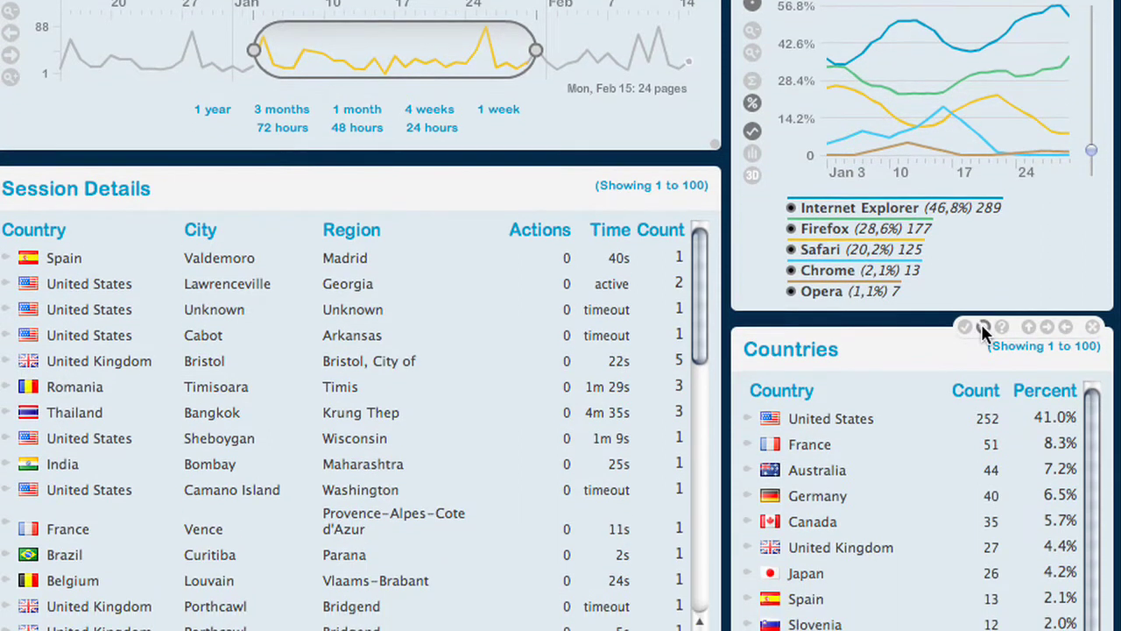
scroll(972, 300, down, 3)
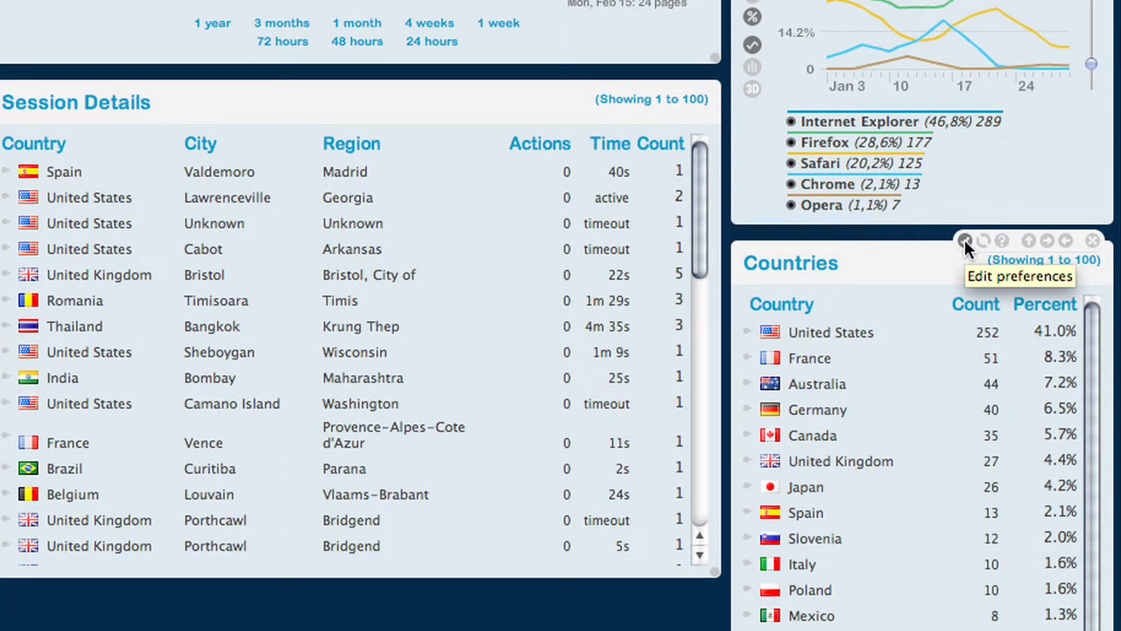
click(964, 240)
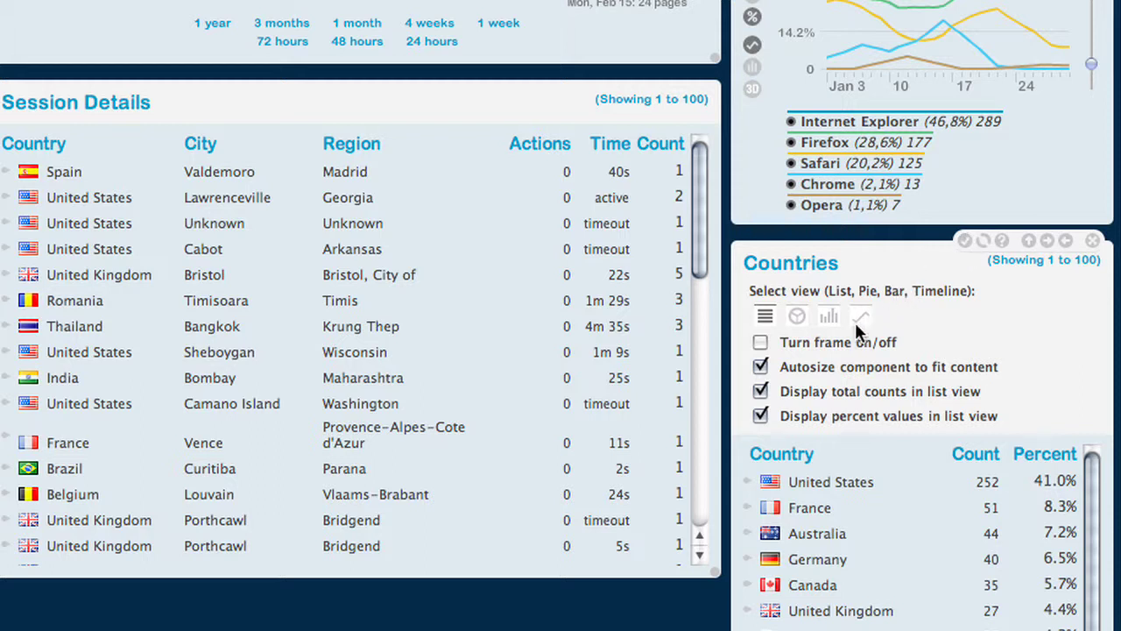
click(761, 368)
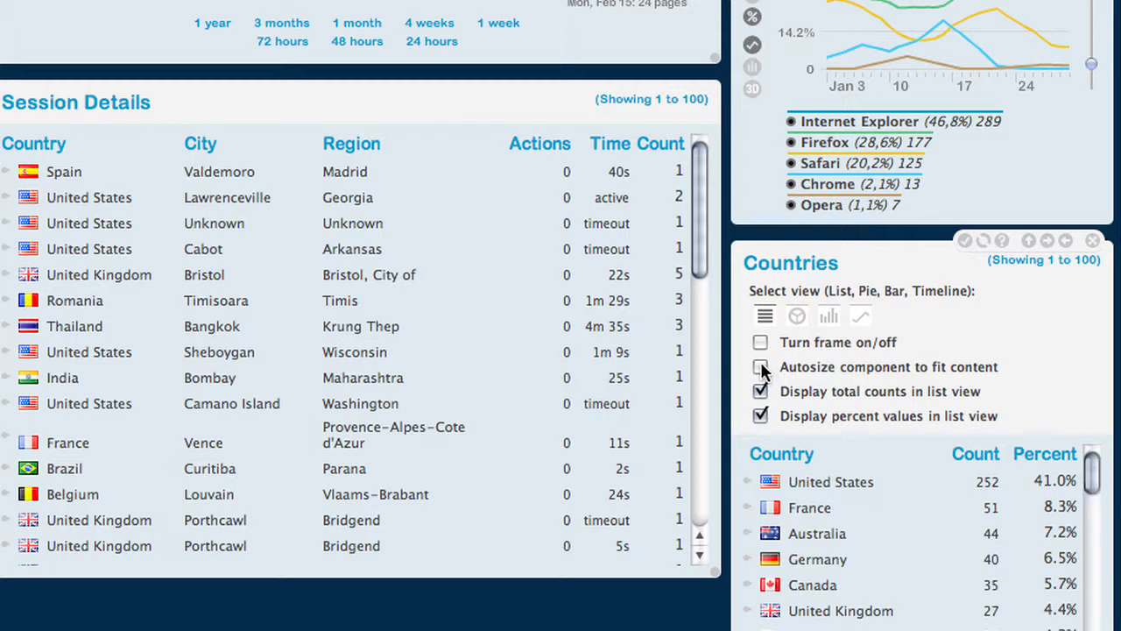
click(965, 237)
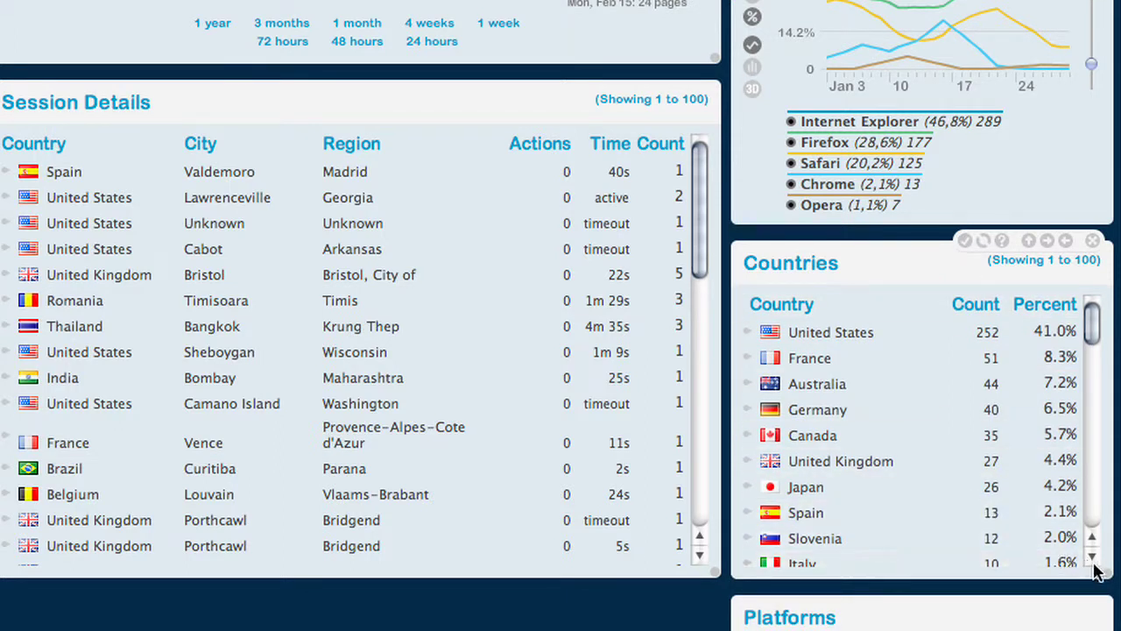
drag(1108, 578, 1108, 502)
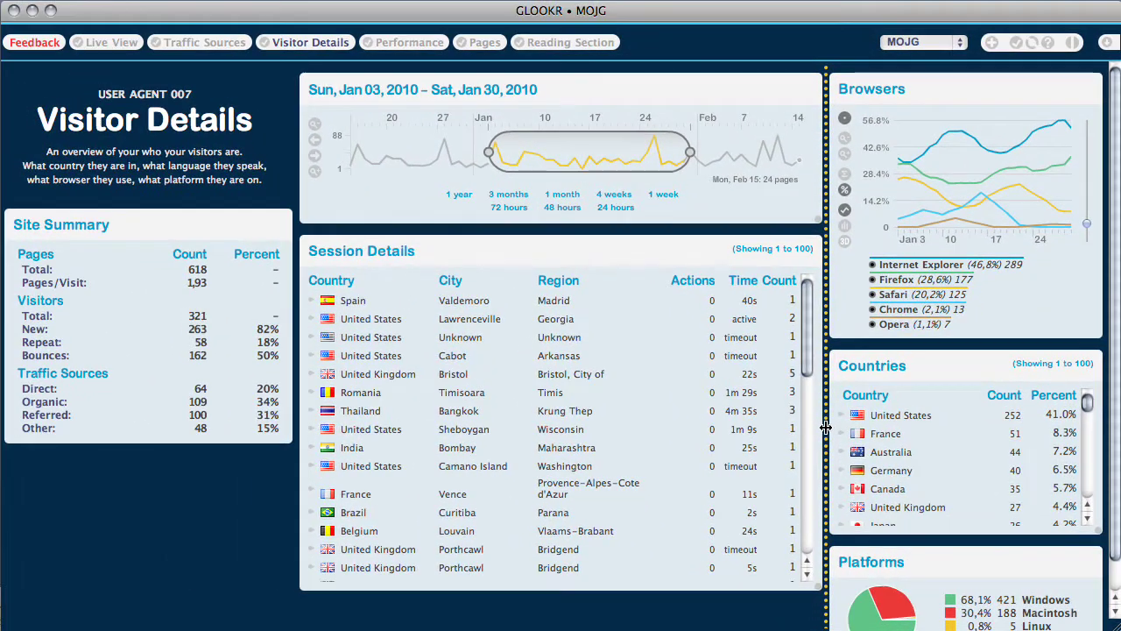
- Slightly widen the column holding the Browsers and Countries widgets, and move the Platforms widget beneath Site Summary
drag(819, 421, 799, 422)
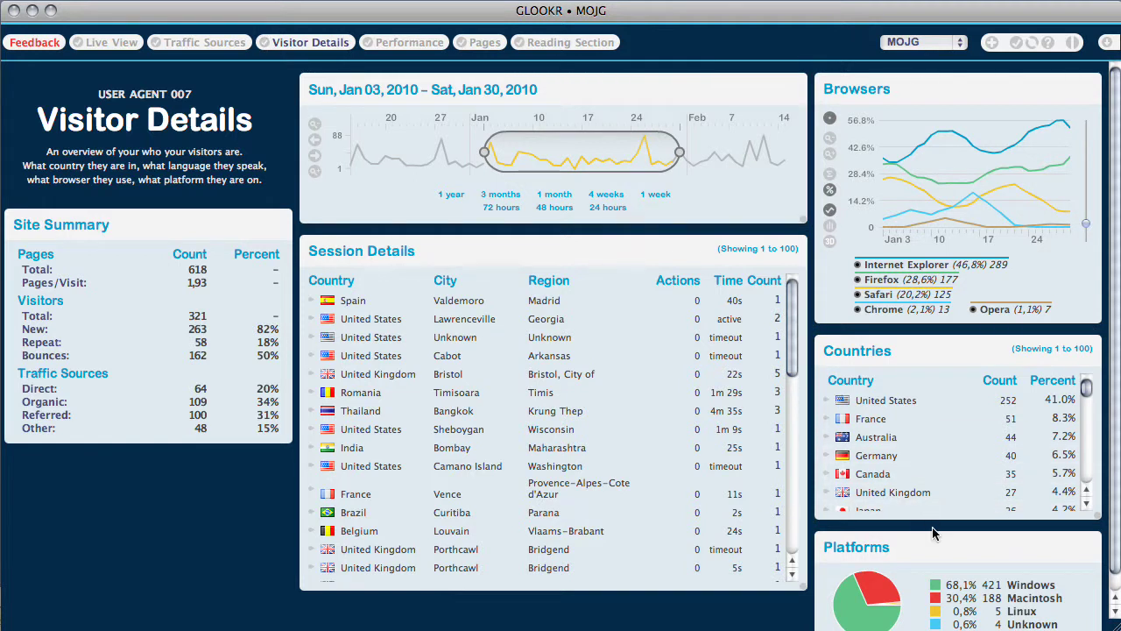
drag(932, 533, 268, 511)
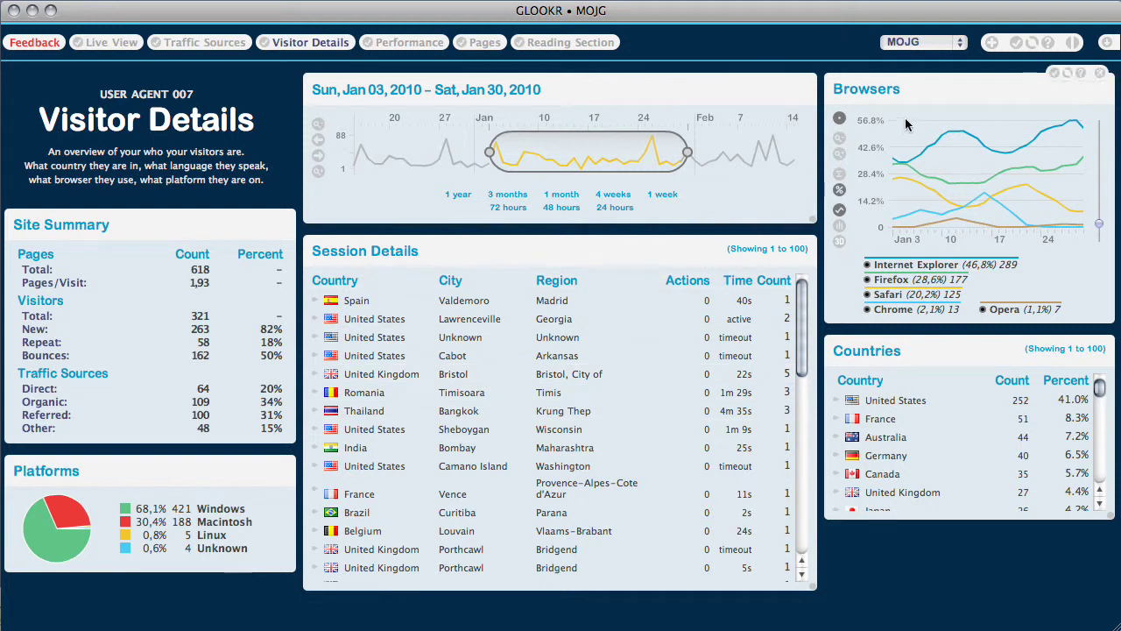
- Browse the Resource Details, Traffic Sources and Search categories in the widget library
click(991, 43)
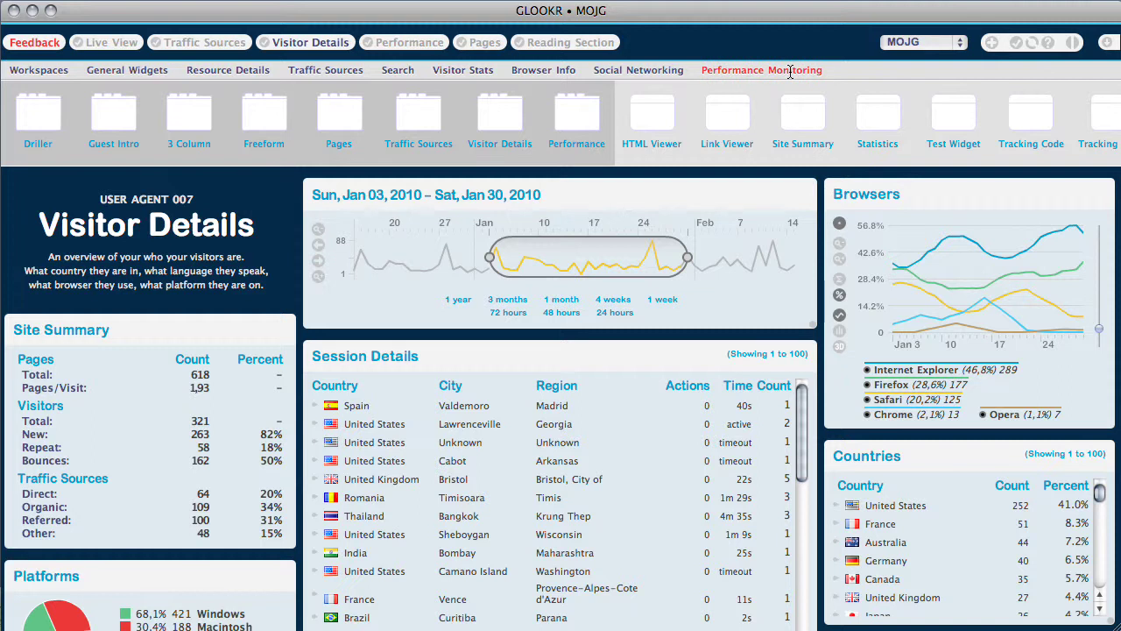
click(254, 73)
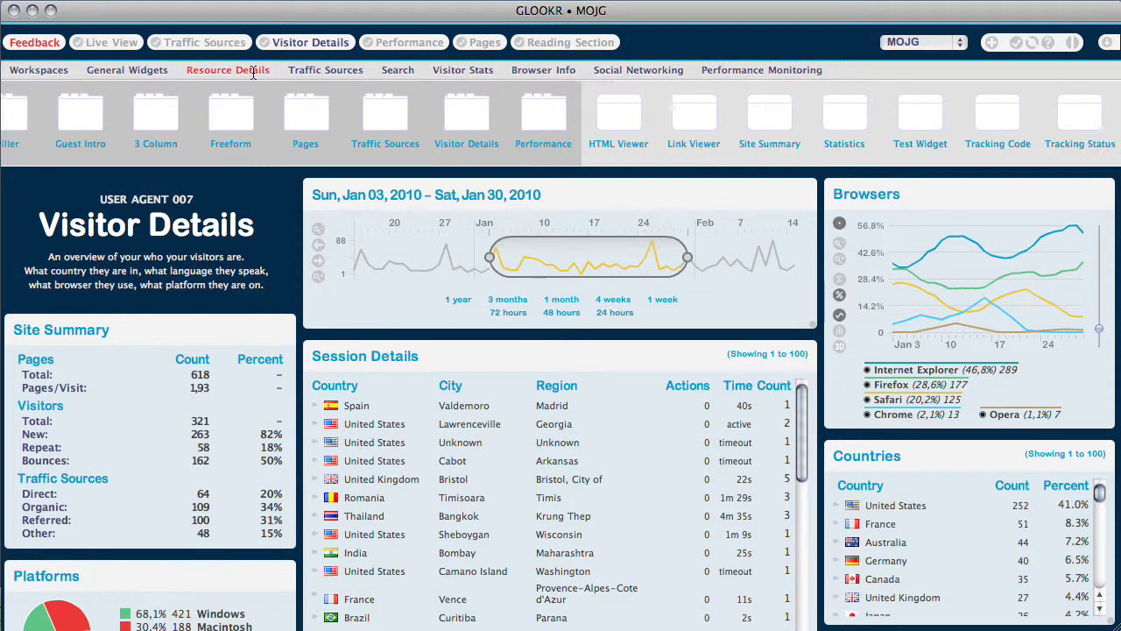
click(315, 71)
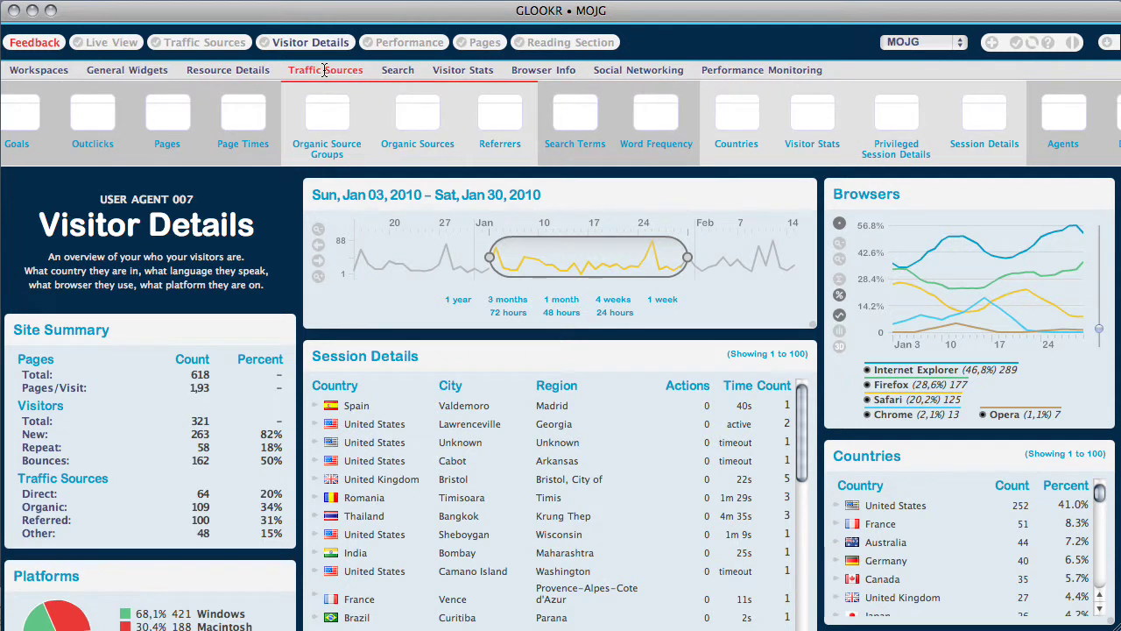
click(397, 70)
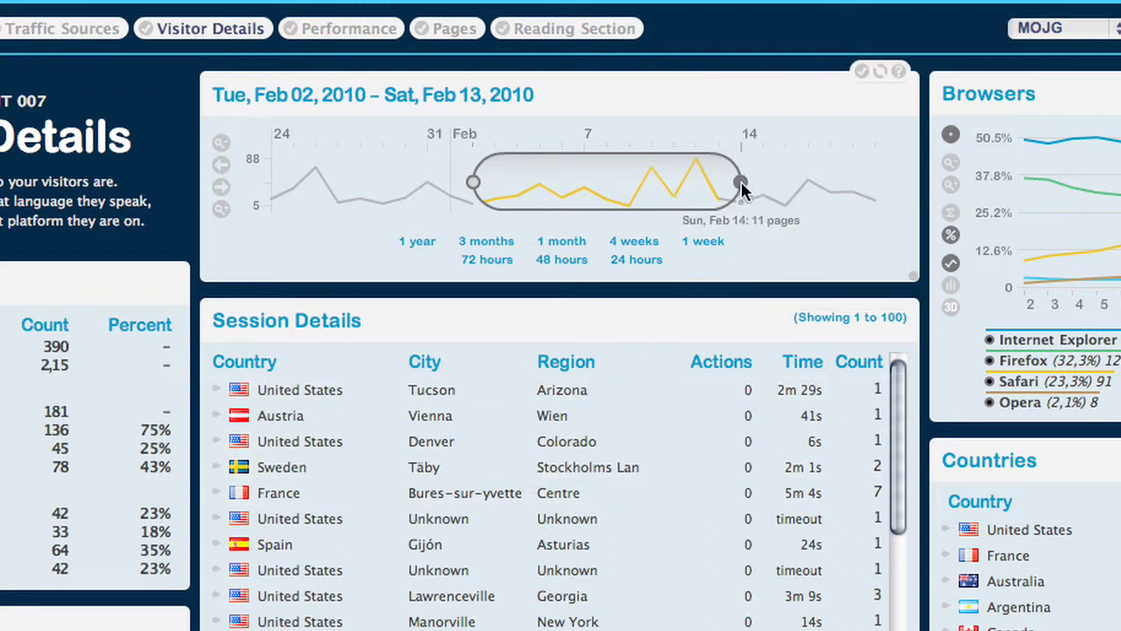
- Extend the end of the selected date range to Wed, Feb 17, 2010 and apply it to the workspace
drag(742, 181, 803, 177)
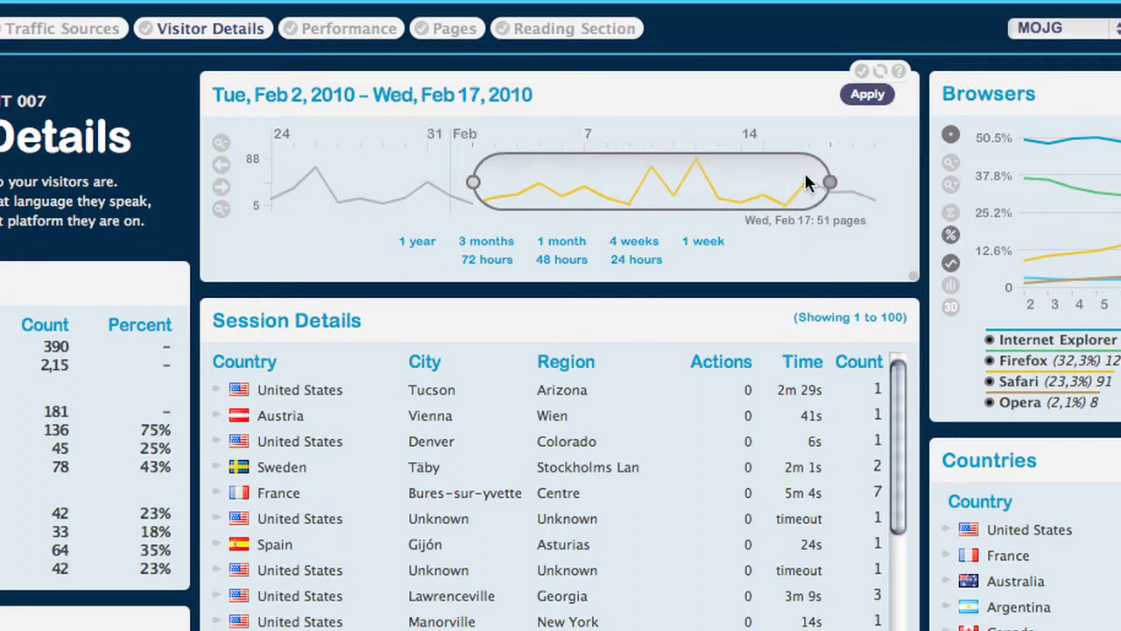
click(867, 94)
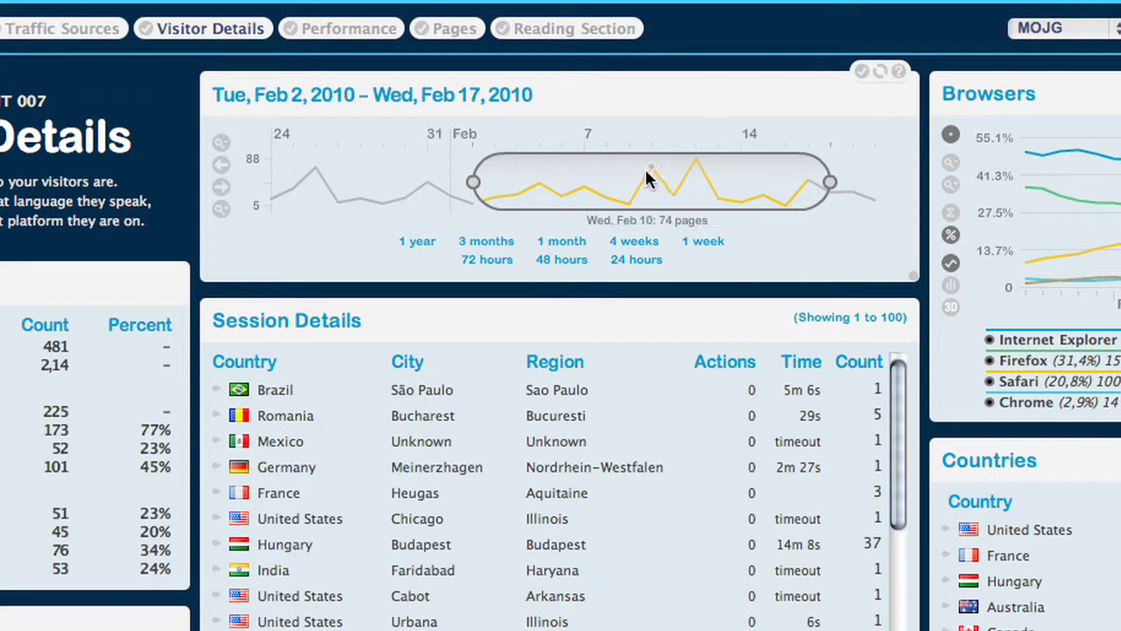
- Preview the 1 month, 4 weeks and 1 week ranges on the date timeline and zoom the timeline out
drag(646, 171, 539, 172)
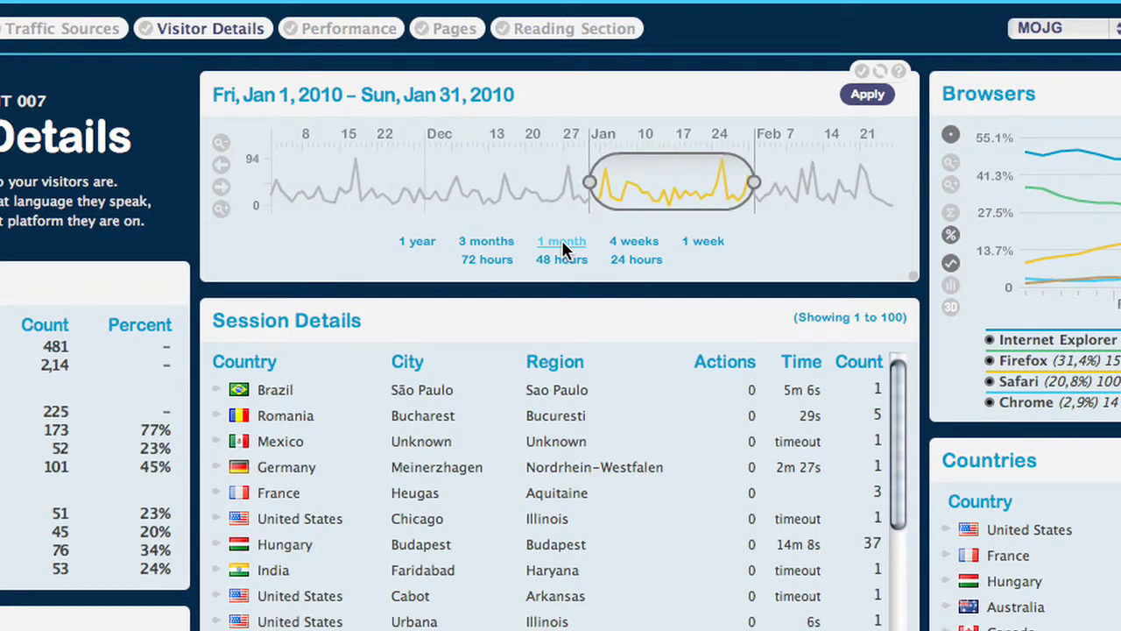
click(627, 240)
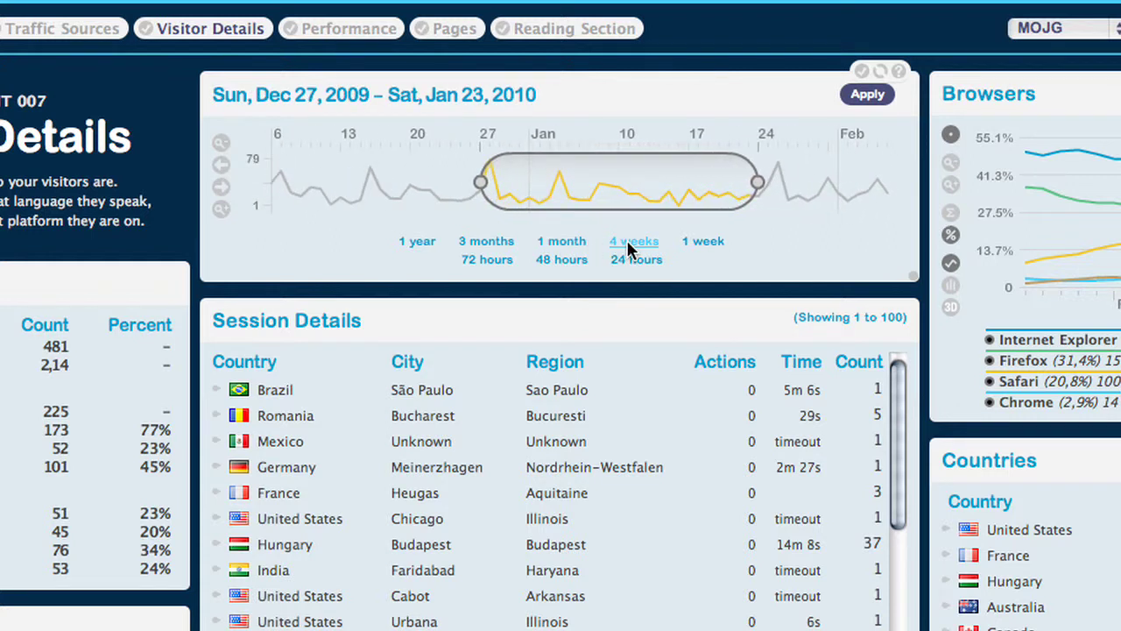
click(700, 243)
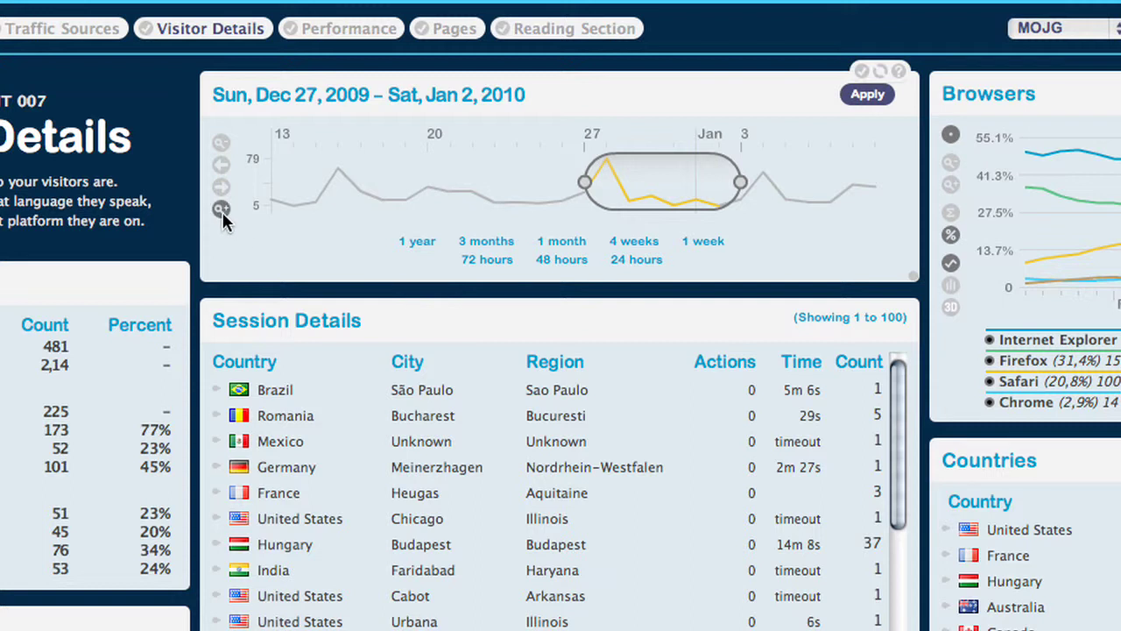
click(220, 149)
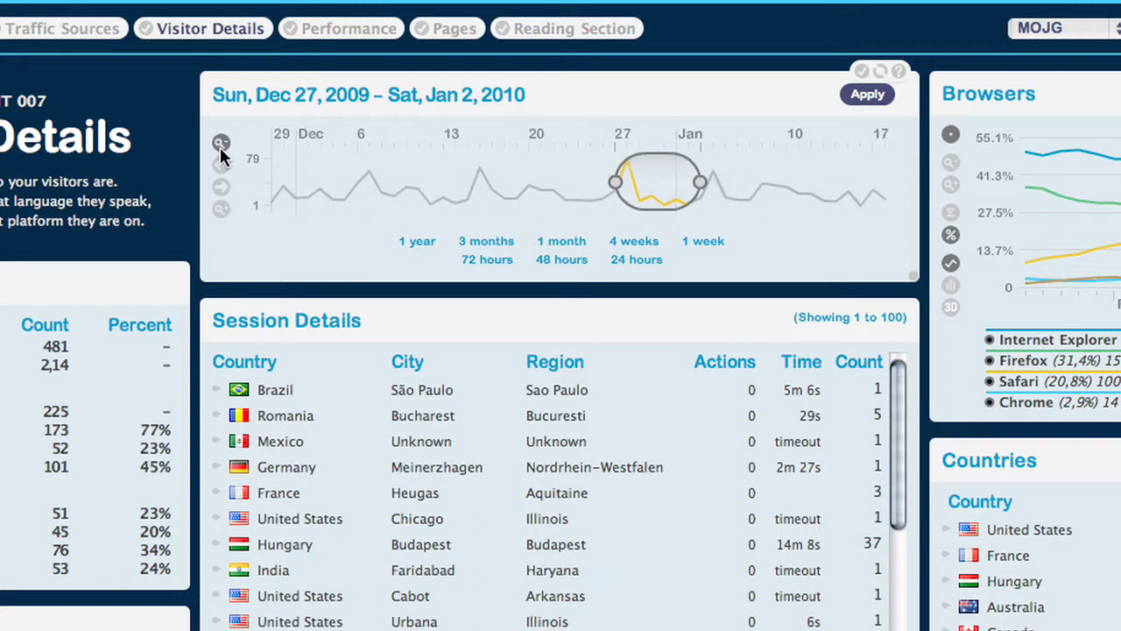
click(221, 149)
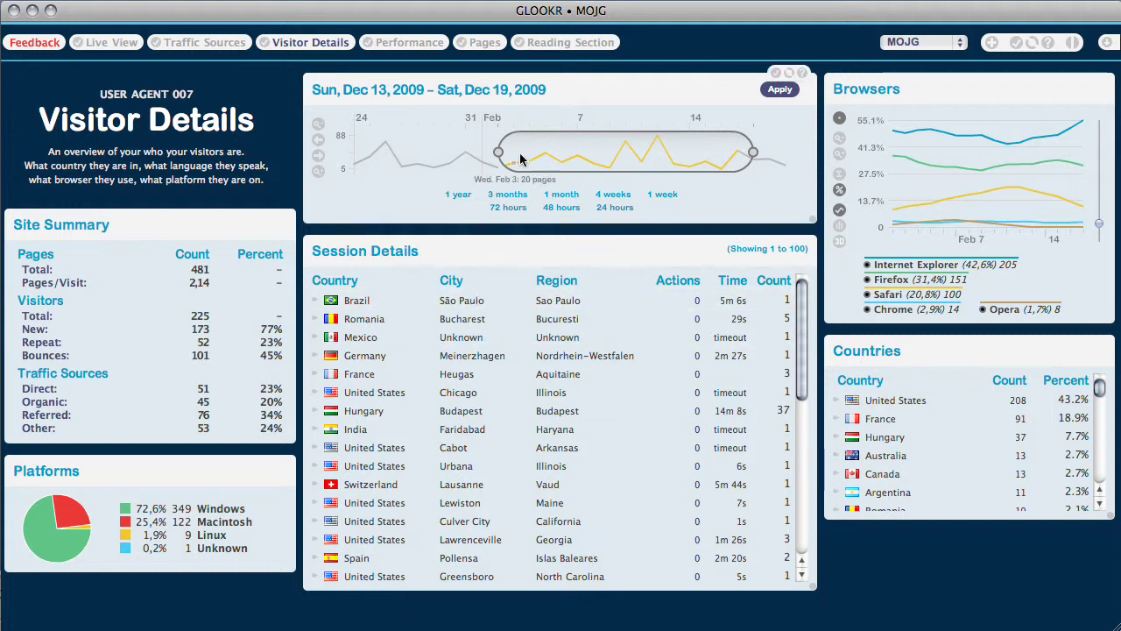
- Look over the Reading Section workspace and its widgets filtered by *reading
click(565, 44)
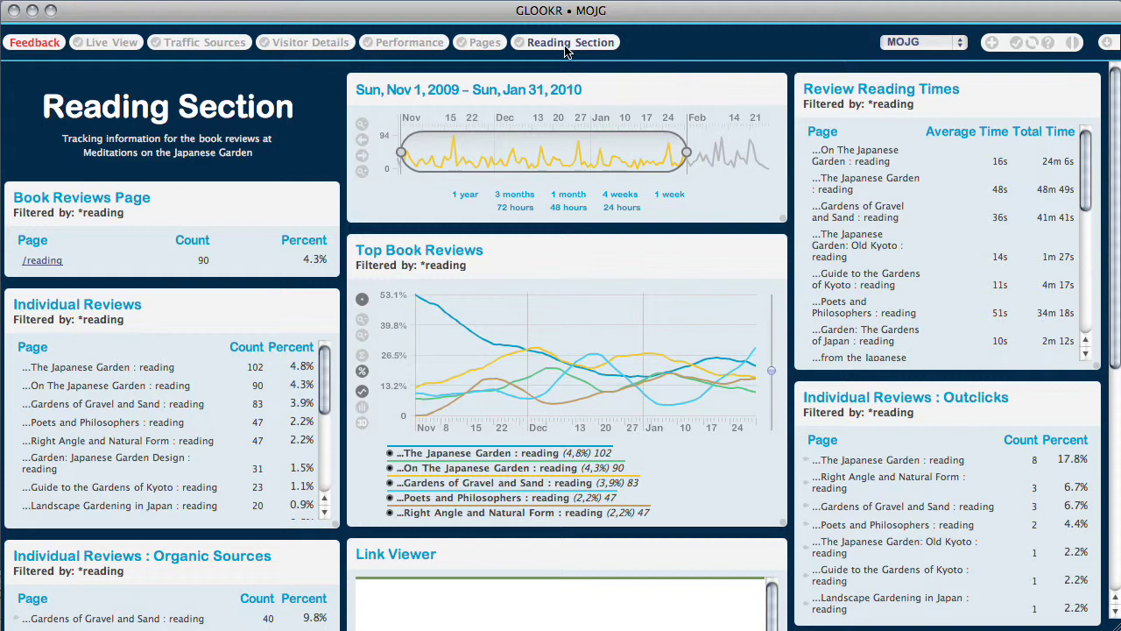
scroll(573, 230, down, 5)
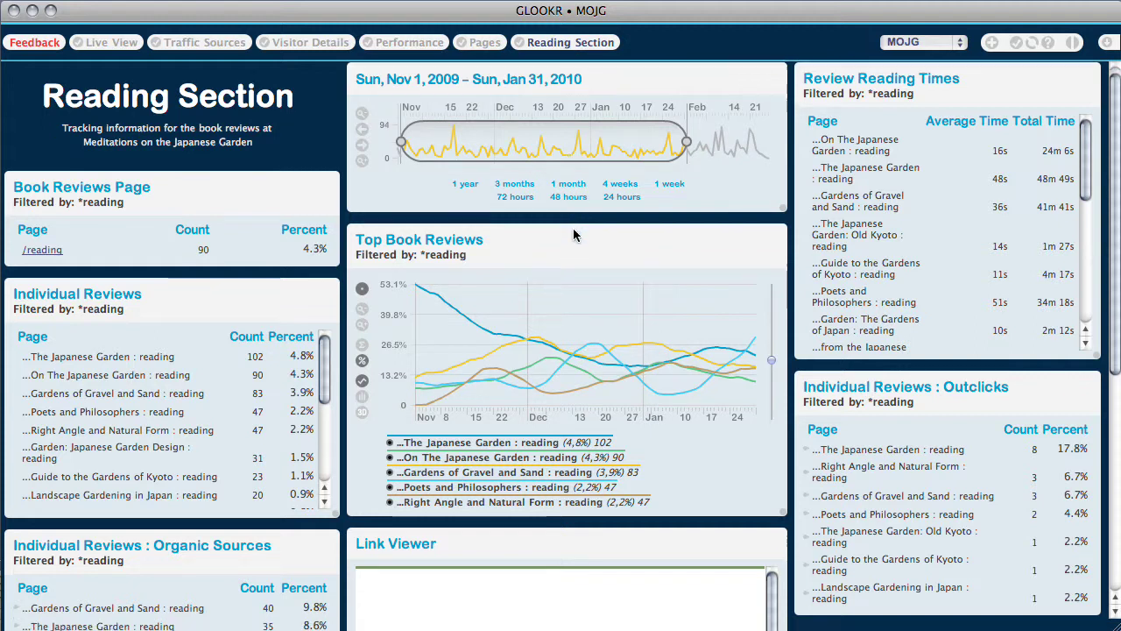
scroll(573, 228, up, 5)
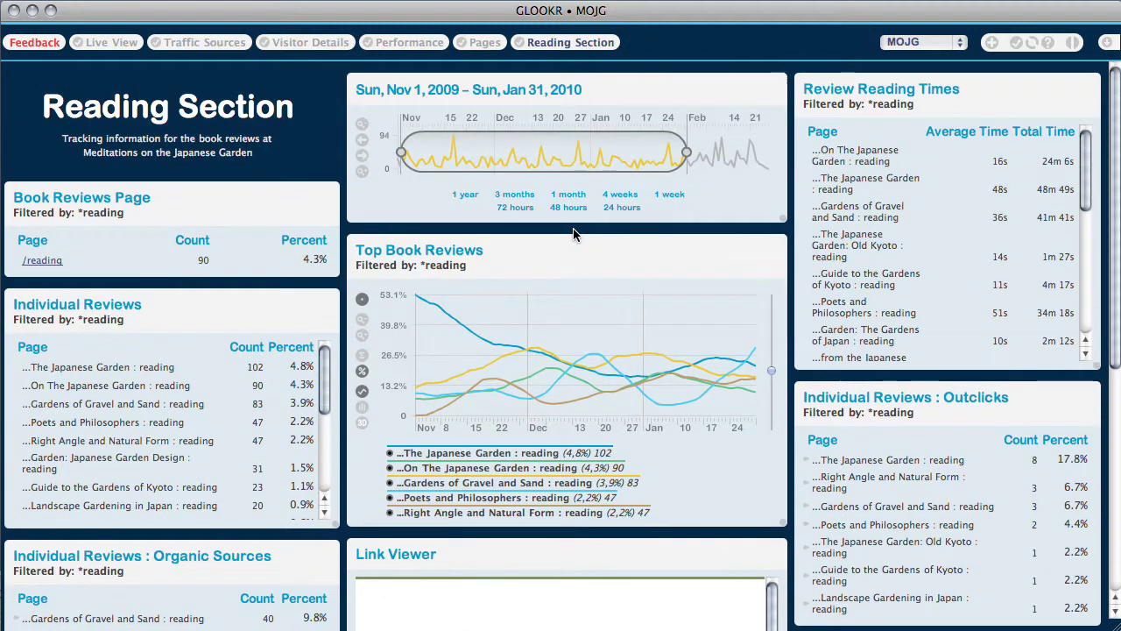
- Add a new workspace based on the 3 Column layout from the Workspaces category
click(991, 43)
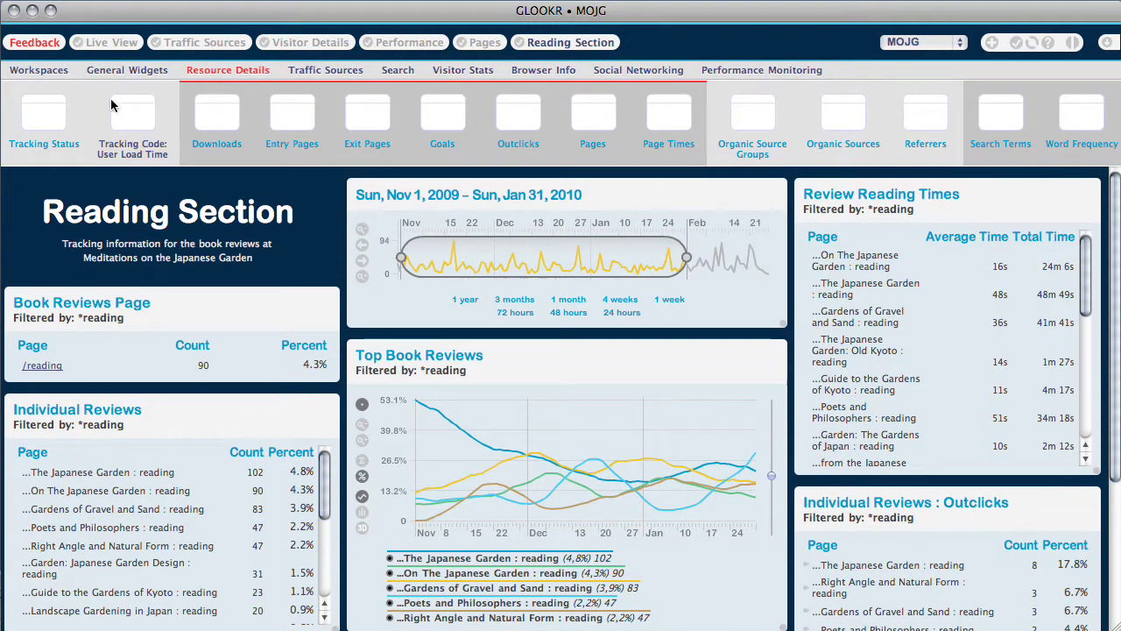
click(46, 70)
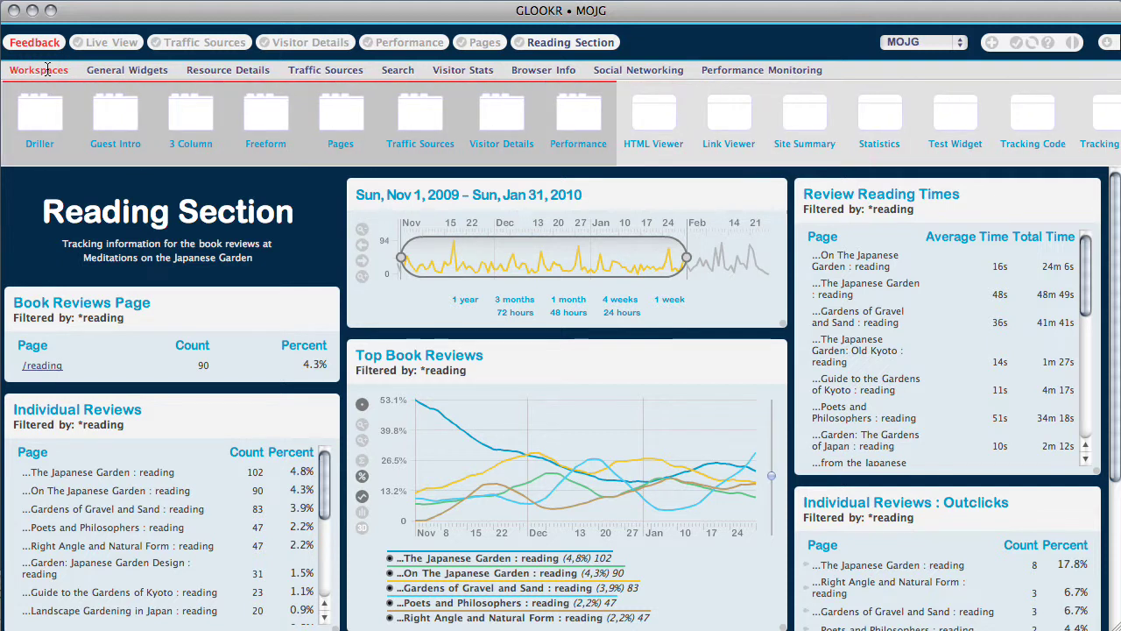
click(197, 126)
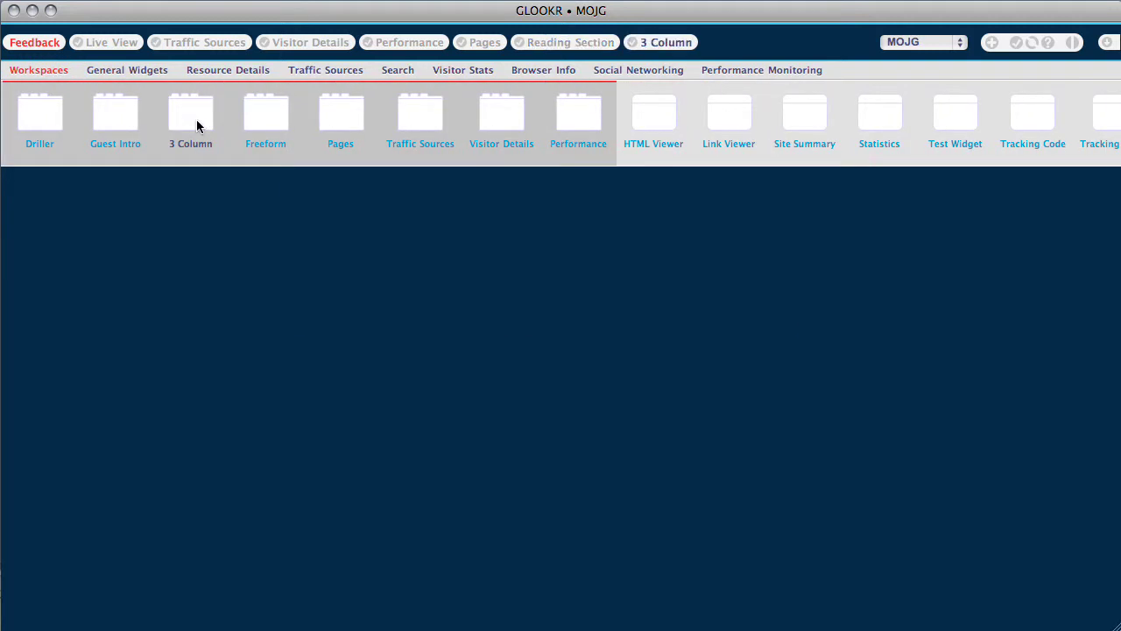
- Add a Pages widget from the Resource Details category and display URLs instead of titles in it
click(223, 74)
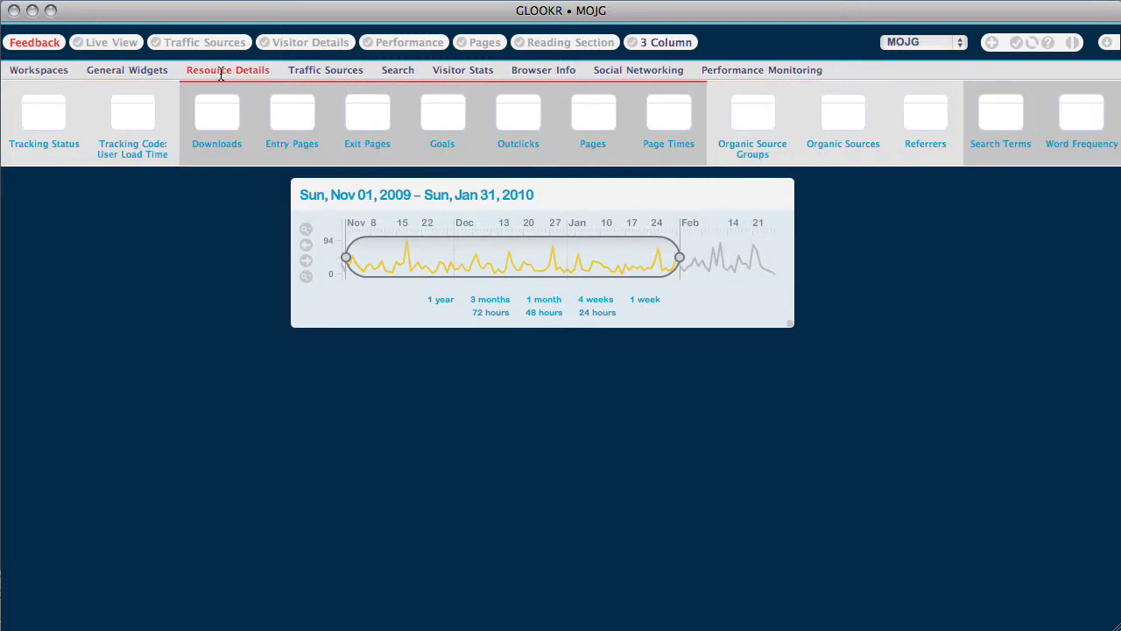
click(590, 121)
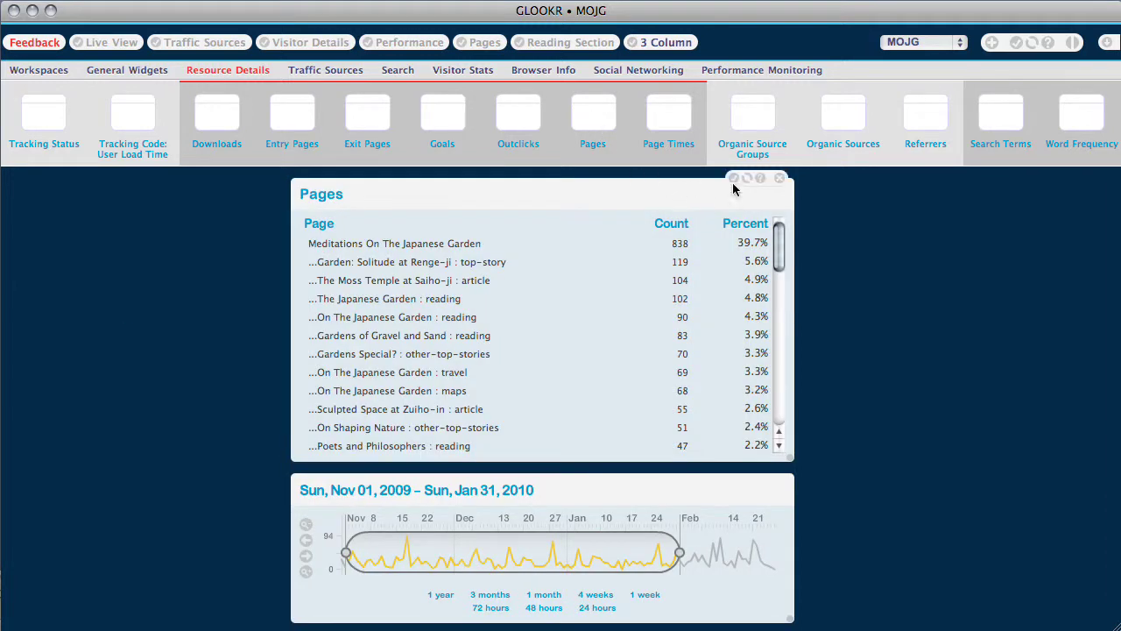
click(734, 179)
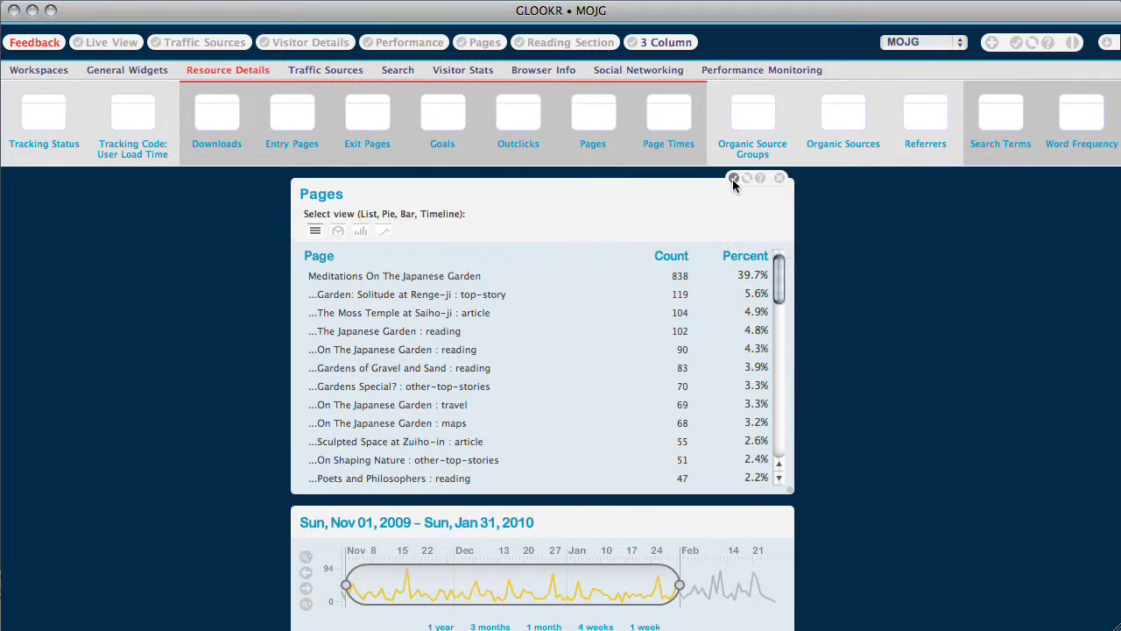
click(308, 351)
- Filter the Pages widget by /reading and autosize it to fit its content
click(321, 265)
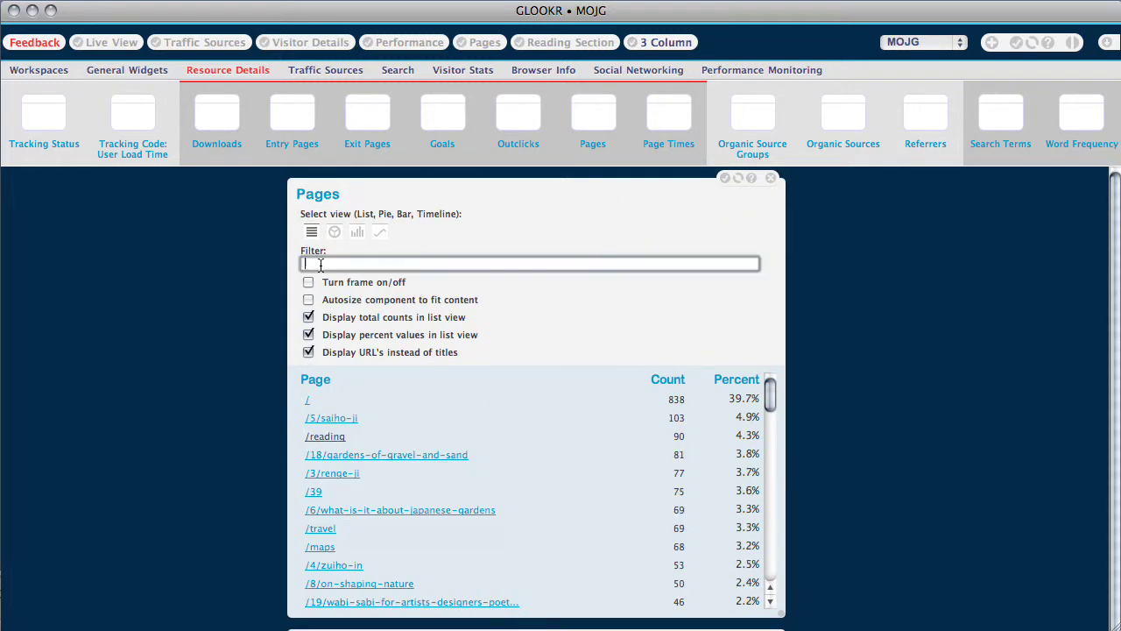
key(Return)
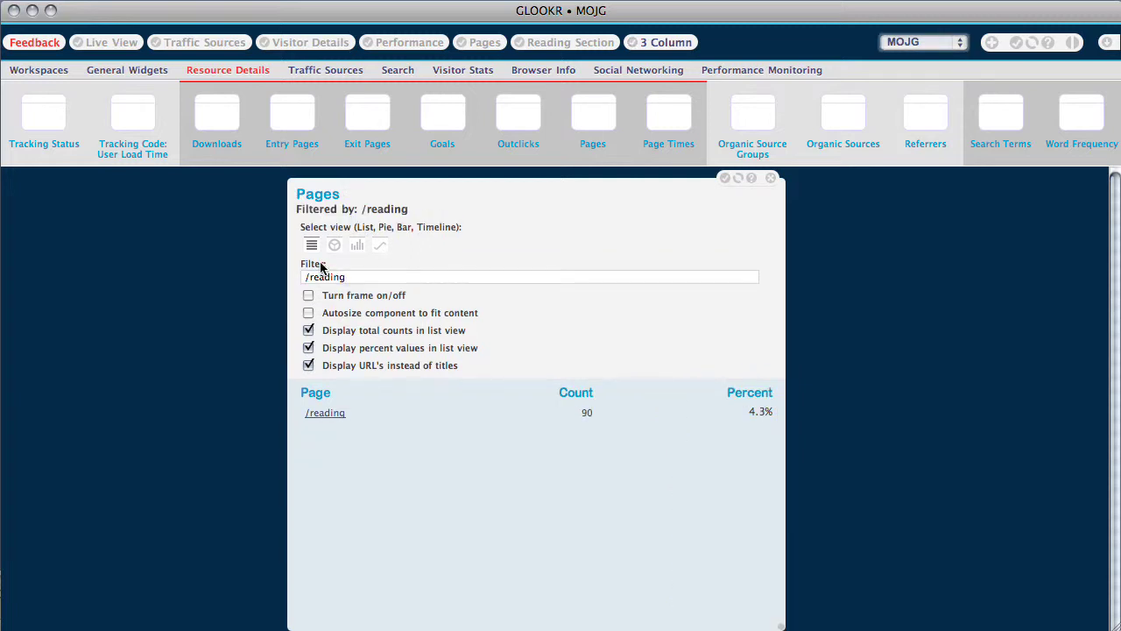
click(308, 314)
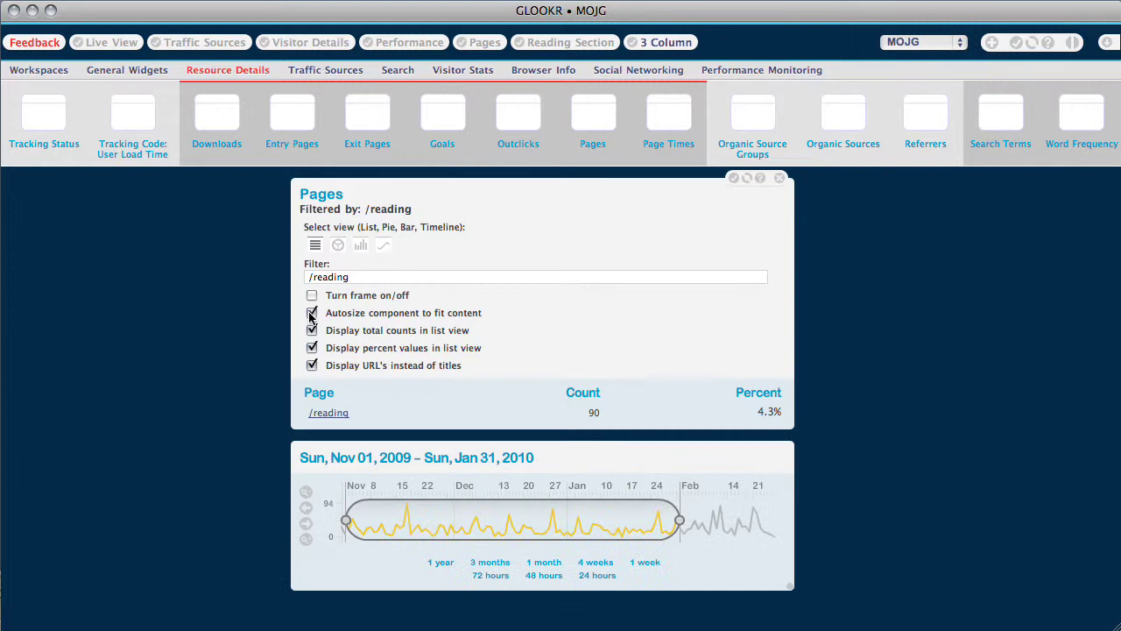
click(734, 179)
- Rename the /reading Pages widget as Book Review Page and move it into the first column
click(336, 194)
key(BackSpace)
key(BackSpace)
key(BackSpace)
key(BackSpace)
text(Book Review)
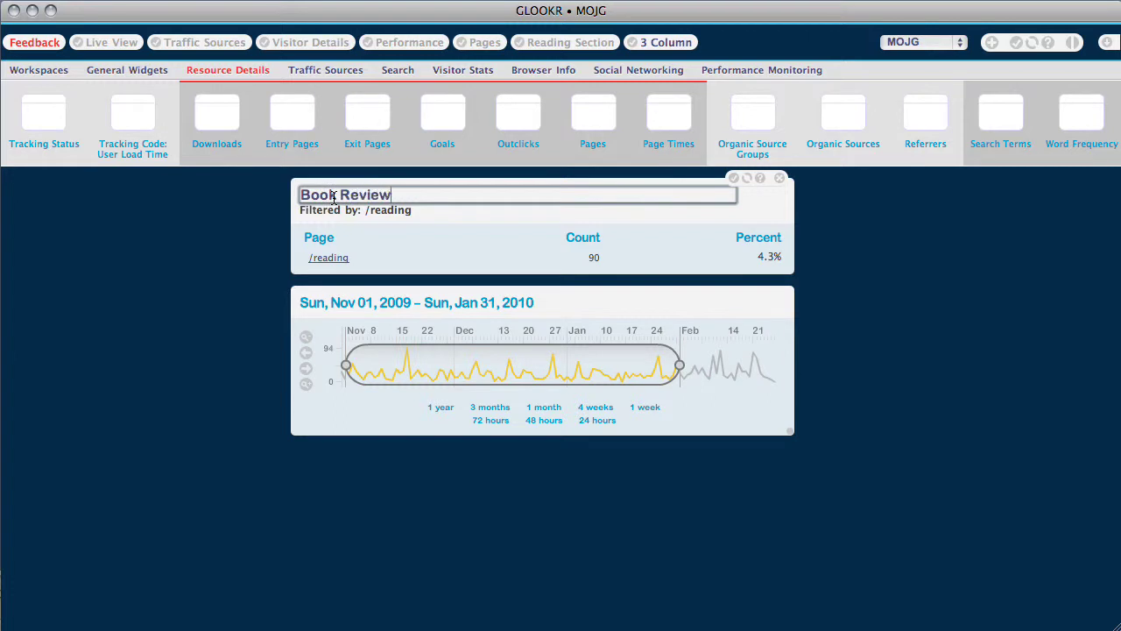
text( Page)
key(Return)
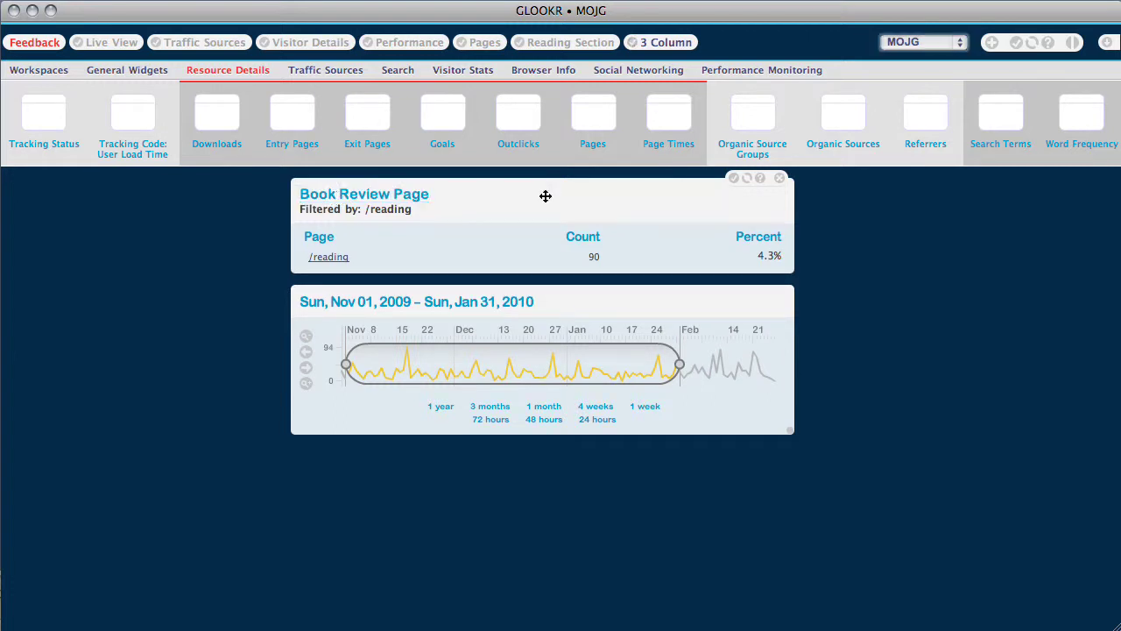
drag(686, 189, 262, 207)
- Add a second Pages widget to the middle column and filter it by *reading
drag(593, 109, 526, 202)
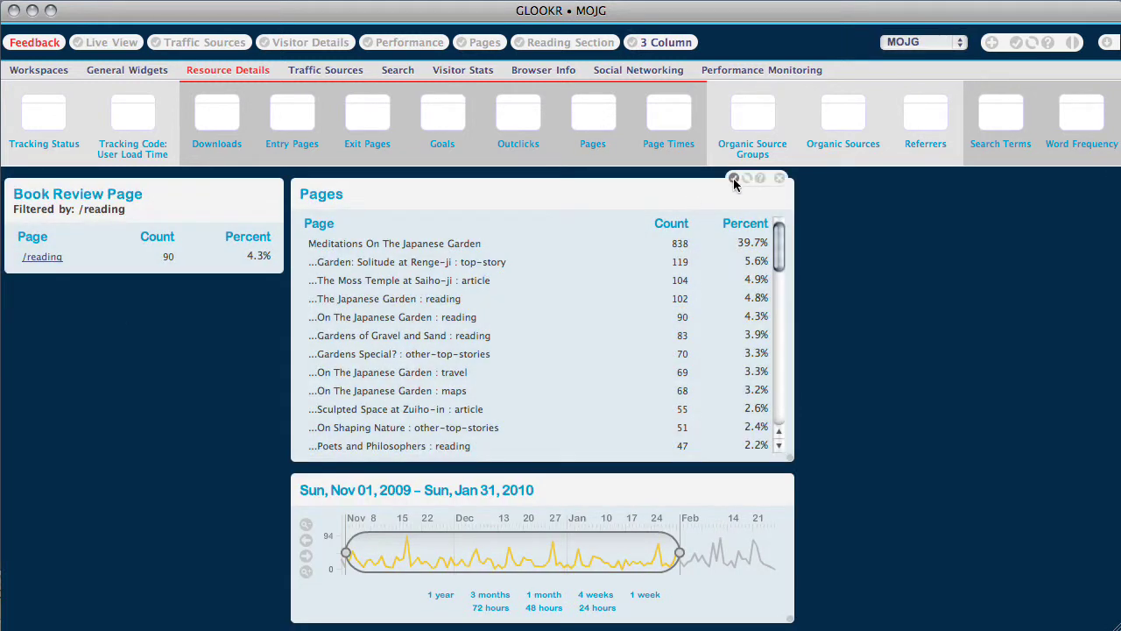
click(733, 179)
click(367, 266)
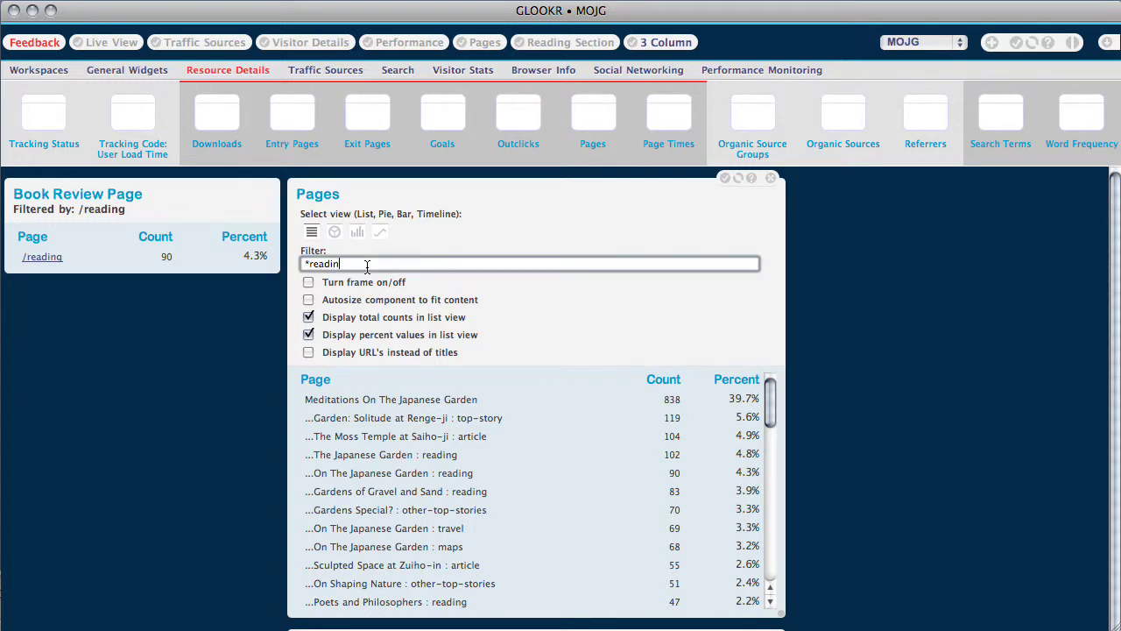
key(Return)
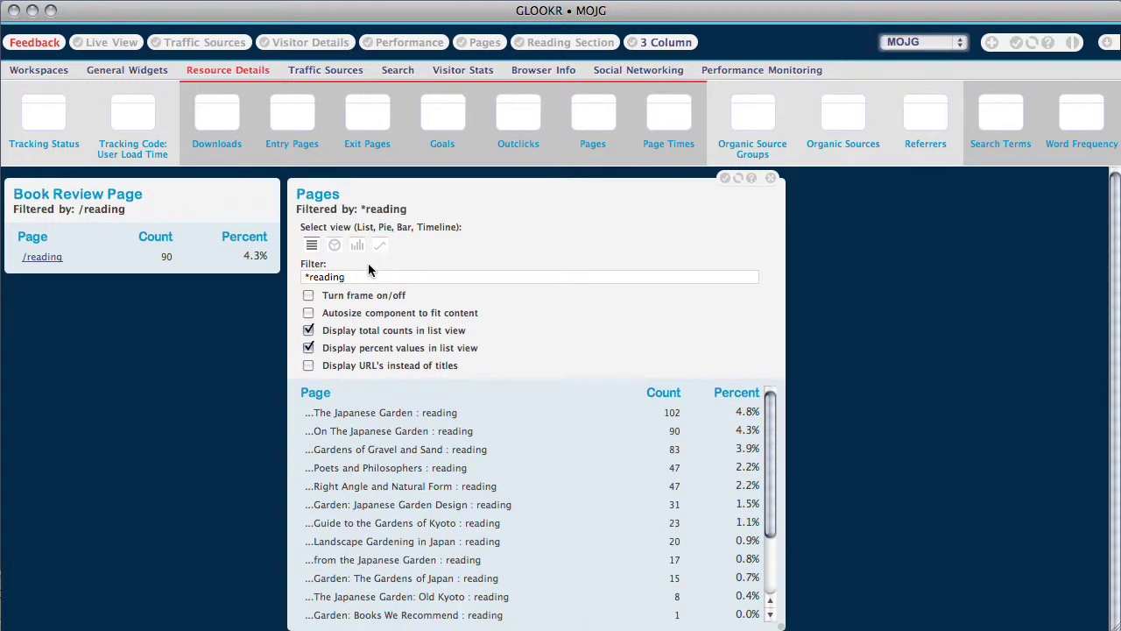
- Rename the *reading Pages widget as Individual Reviews
click(322, 195)
key(BackSpace)
key(BackSpace)
key(BackSpace)
key(BackSpace)
text(Individual Reviews)
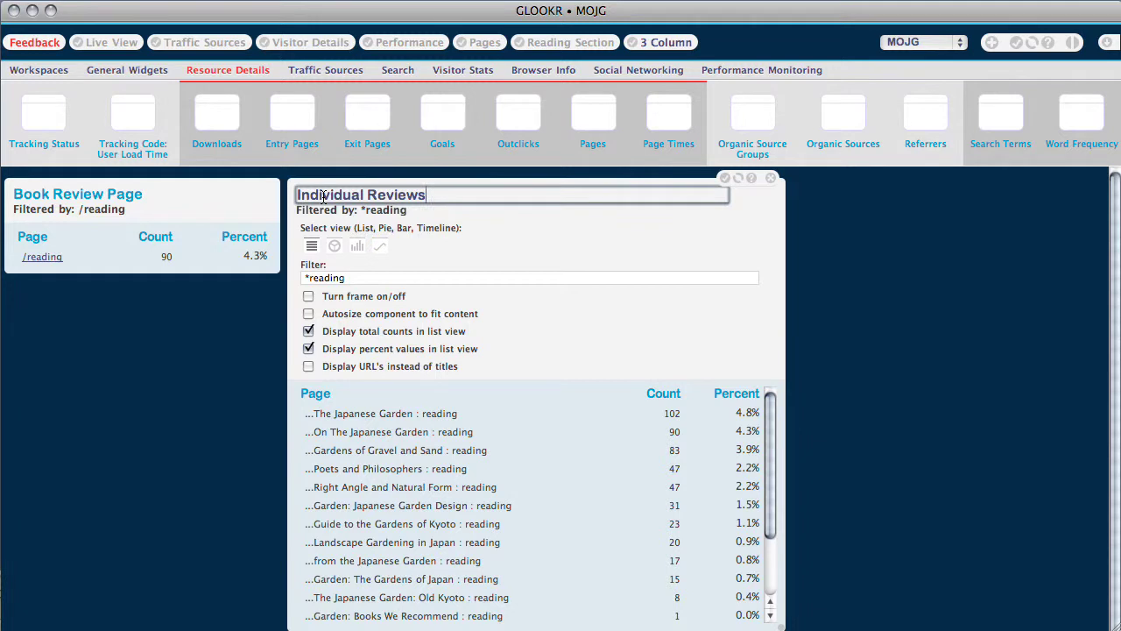
key(Tab)
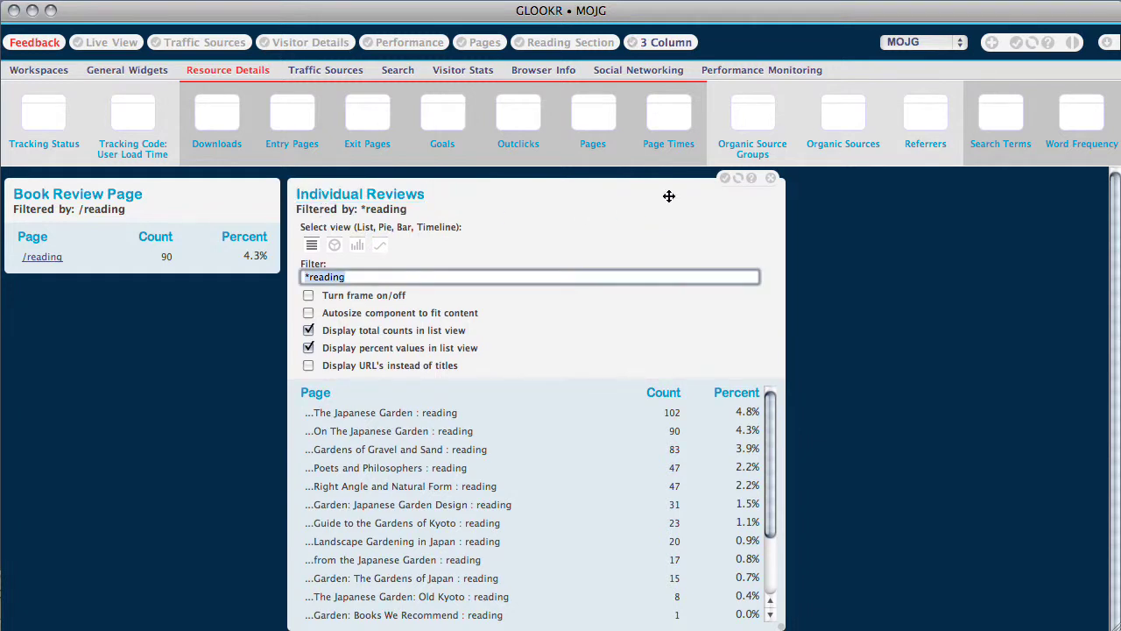
- Move Individual Reviews below Book Review Page in the first column and widen that column slightly
click(725, 179)
drag(475, 208, 207, 324)
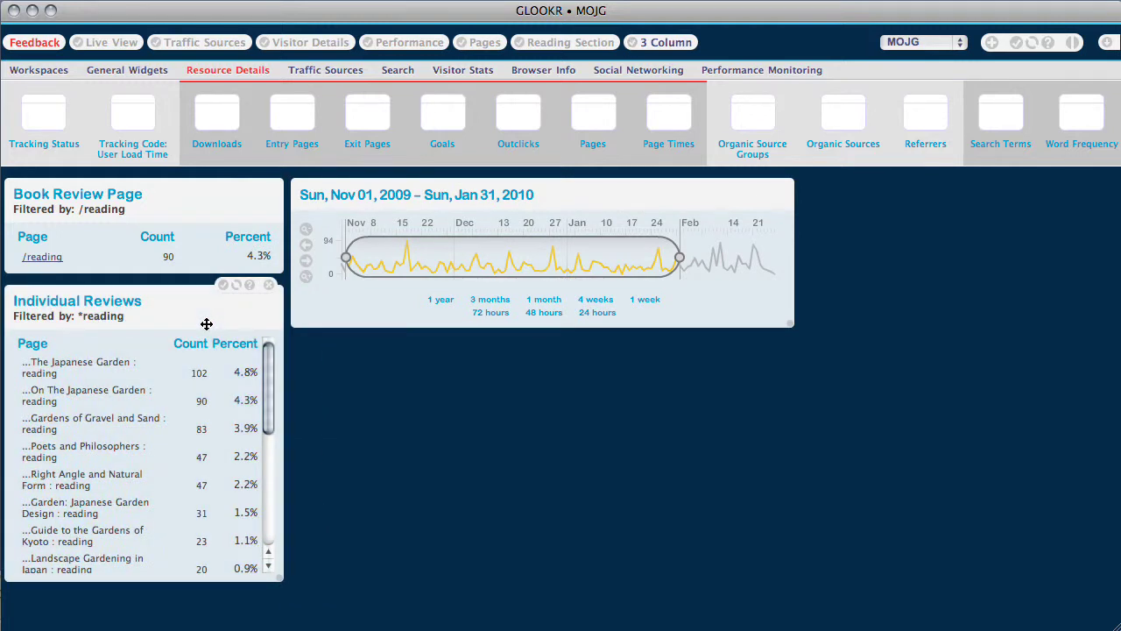
drag(284, 312, 314, 310)
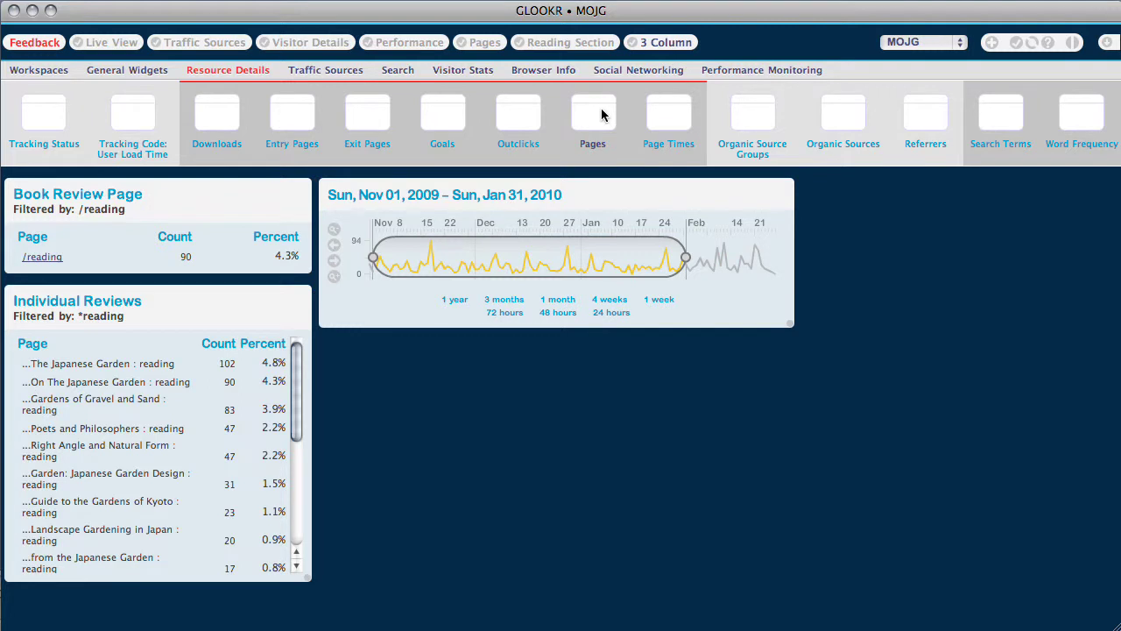
- Add a Page Times widget to the middle column and filter it by *reading
click(668, 118)
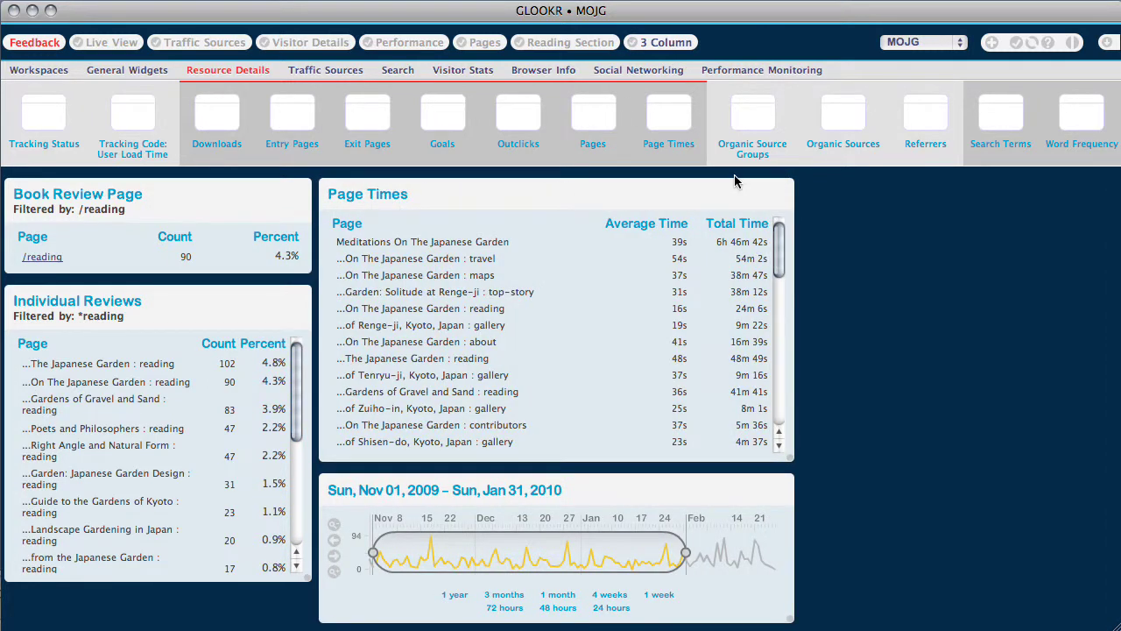
click(736, 178)
click(404, 263)
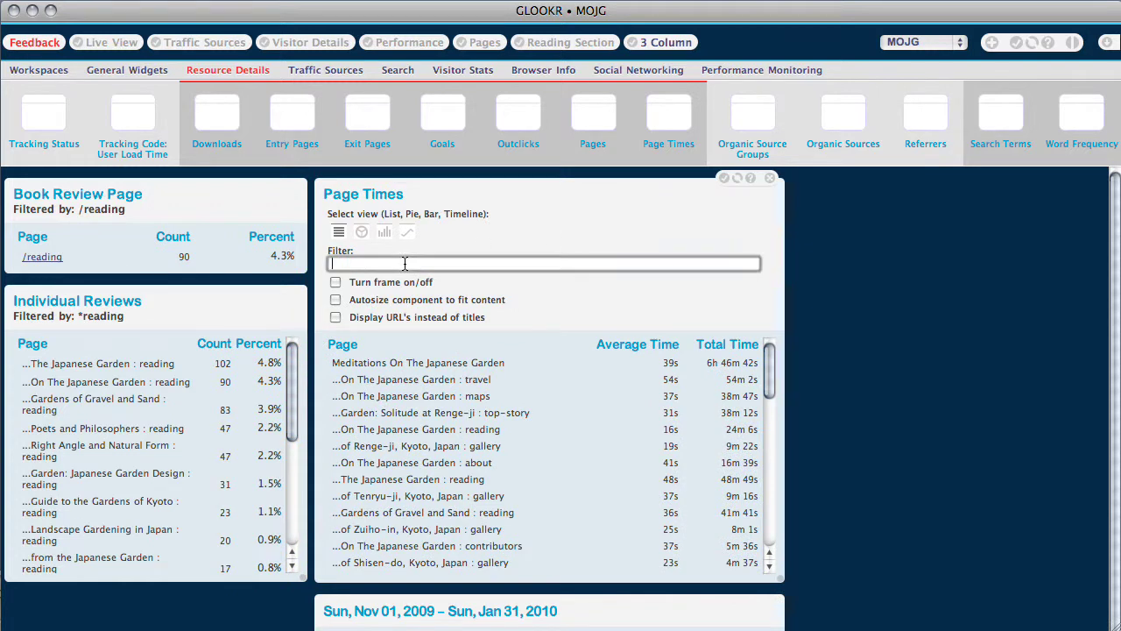
key(Return)
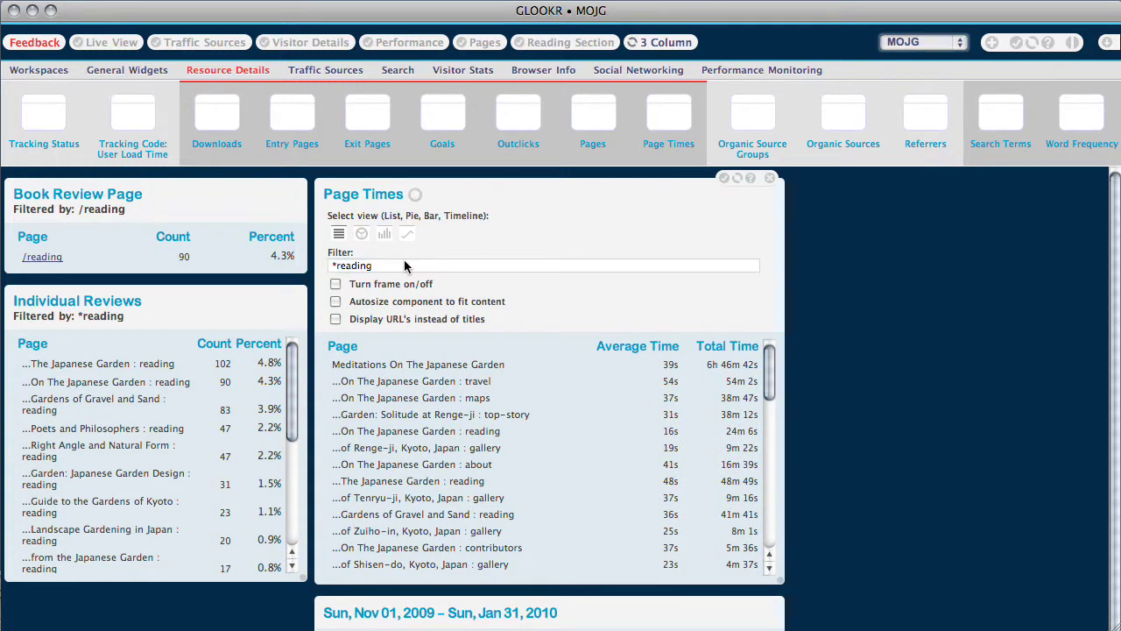
- Rename the Page Times widget as Reading Times and move it into the third column
click(374, 194)
key(BackSpace)
key(BackSpace)
key(BackSpace)
key(BackSpace)
key(BackSpace)
key(BackSpace)
key(BackSpace)
key(BackSpace)
key(BackSpace)
key(BackSpace)
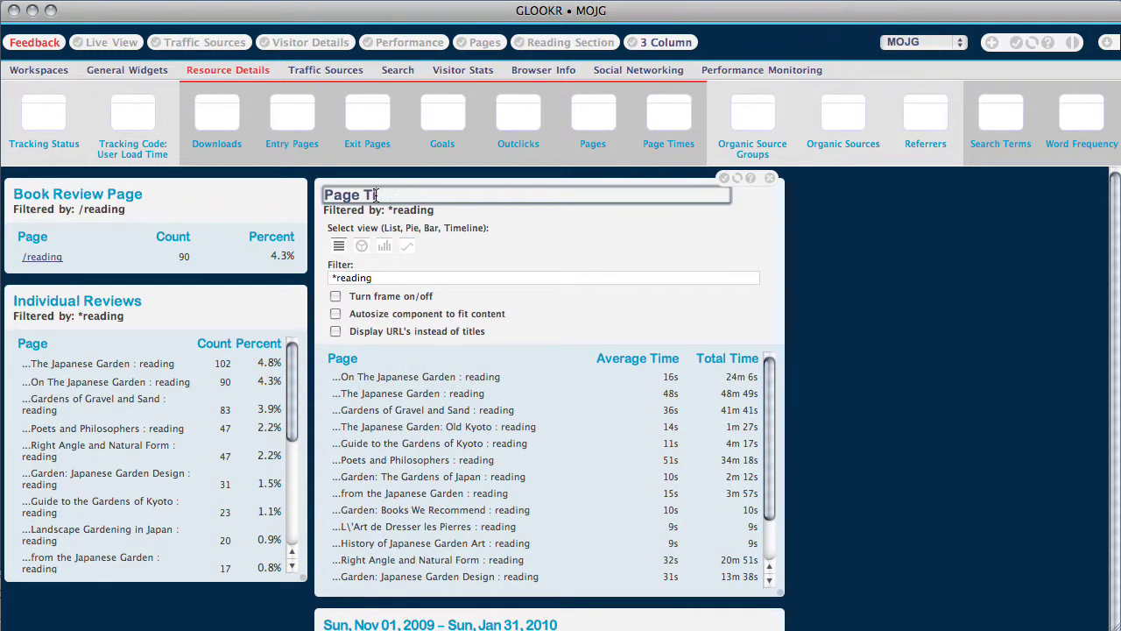
text(Reading Times)
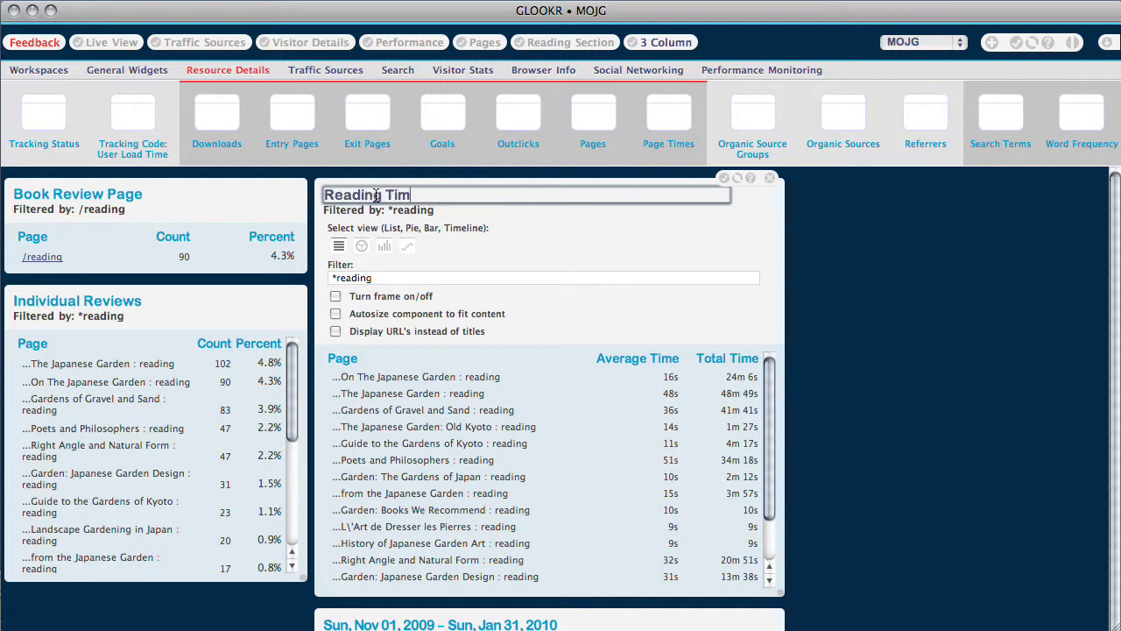
key(Tab)
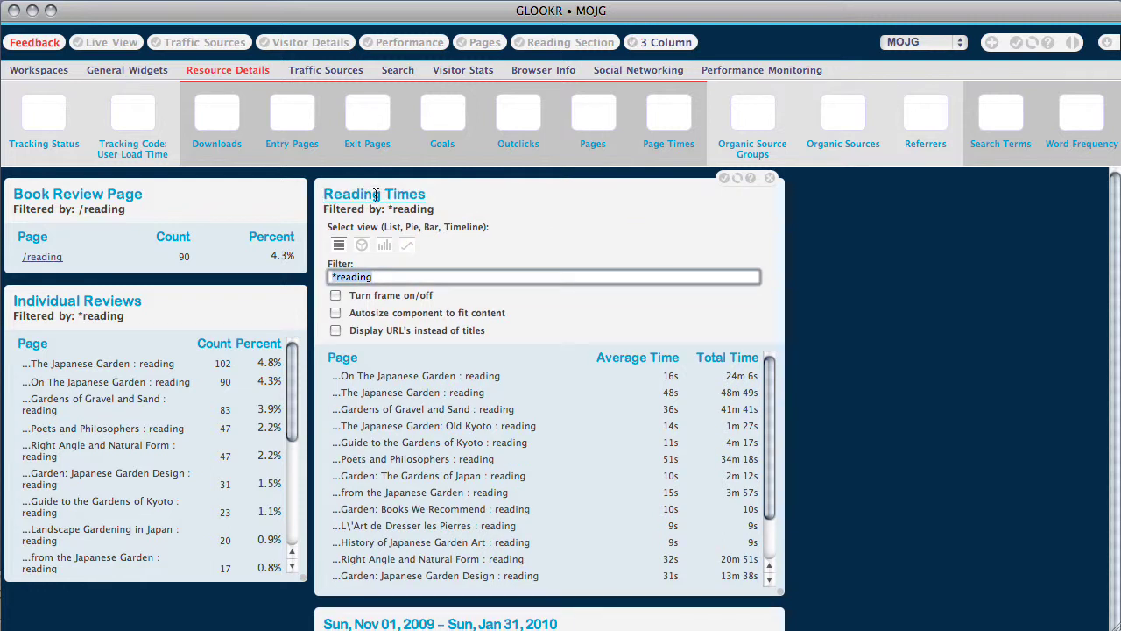
click(726, 179)
drag(700, 190, 1016, 174)
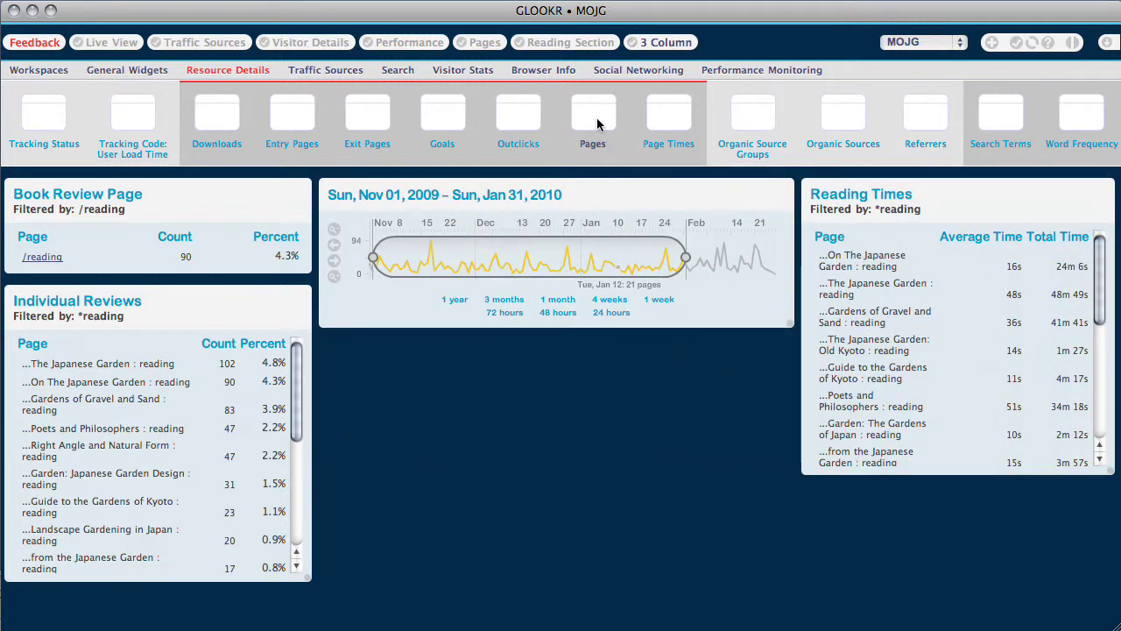
- Add another Pages widget above the date range widget and filter it by *reading
click(598, 138)
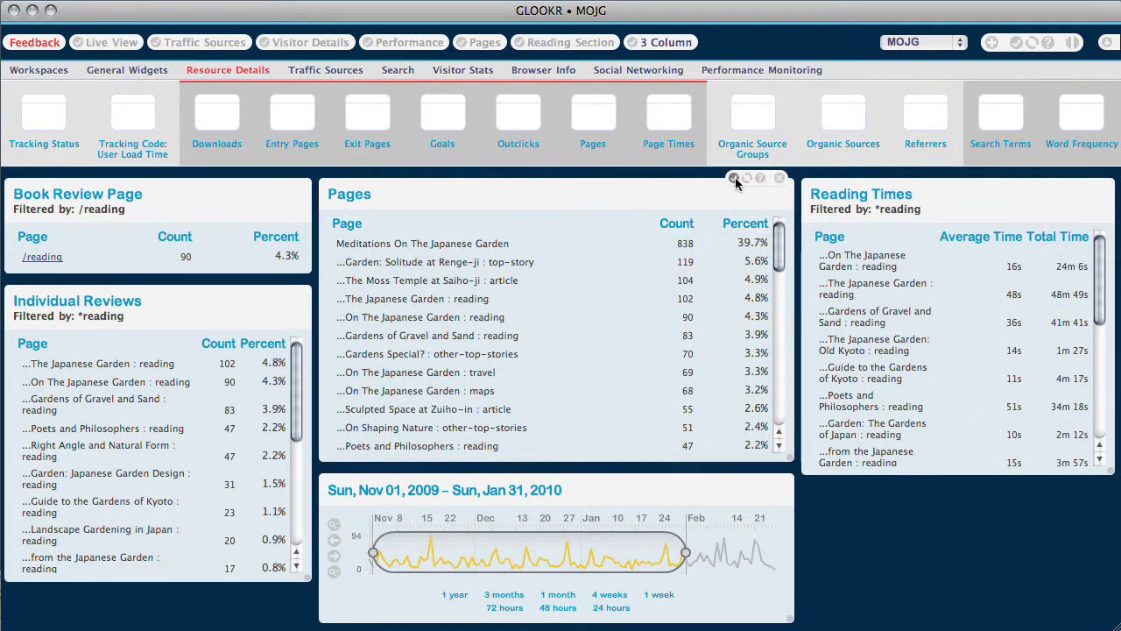
click(734, 180)
click(369, 264)
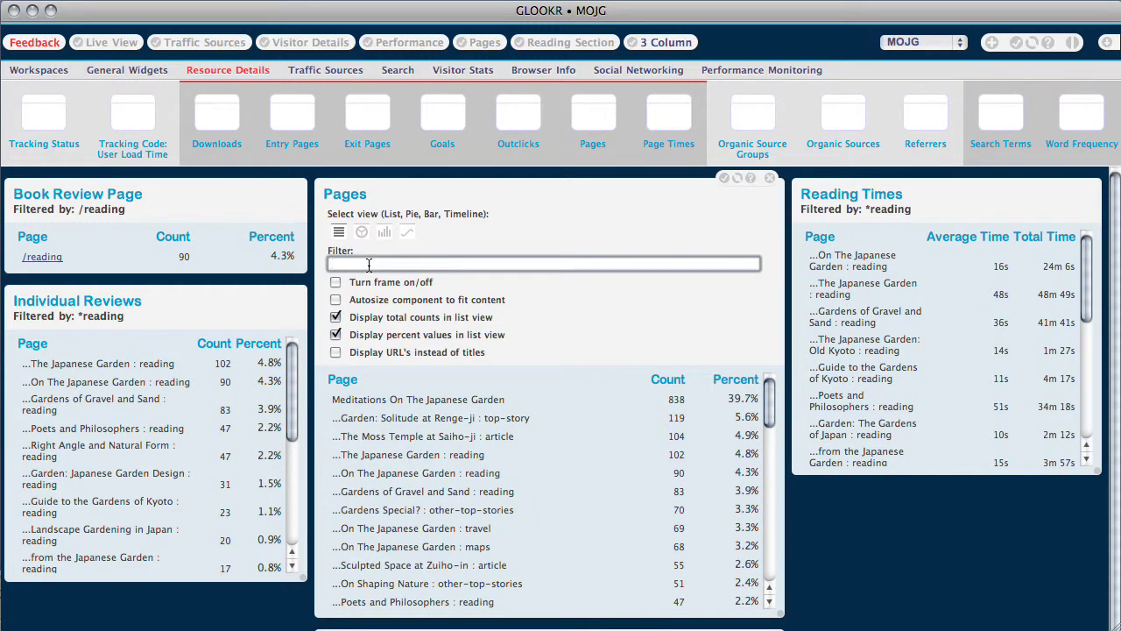
text(*reading)
key(Return)
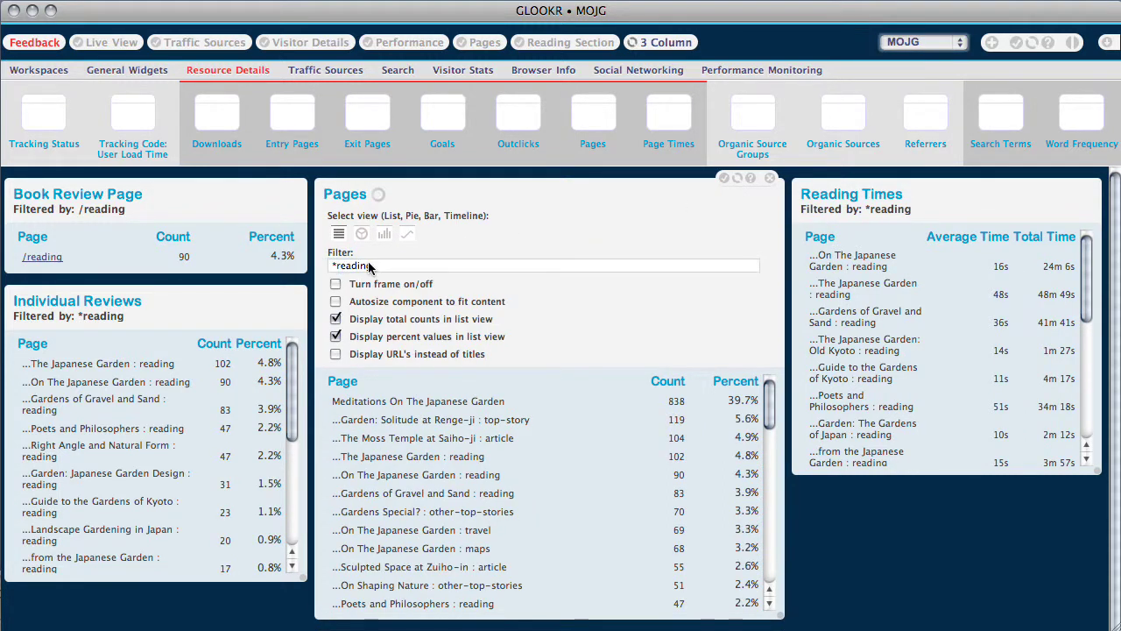
- Rename the new middle-column Pages widget as Top Reviews
click(344, 196)
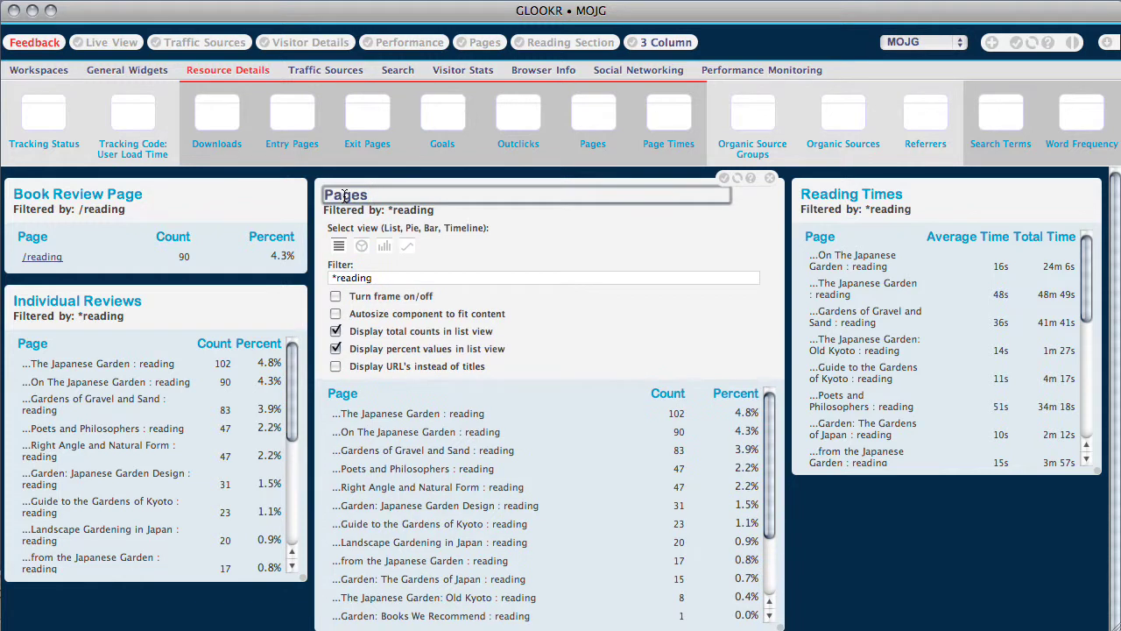
text(Top Reviews)
key(Tab)
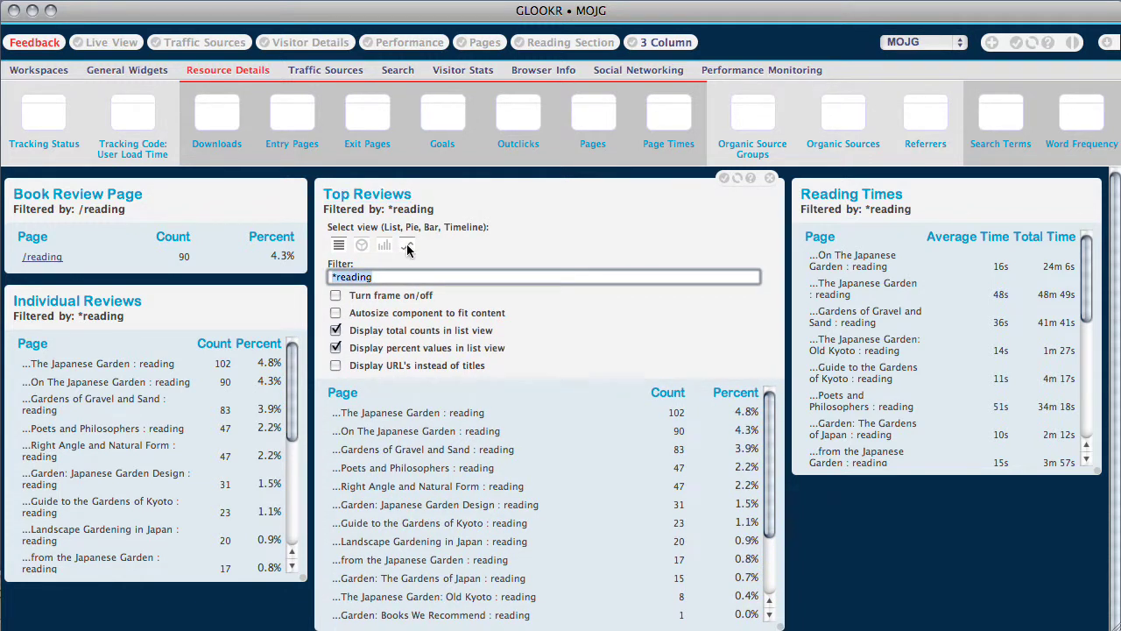
- Show Top Reviews as a timeline with smoothed curves and move the date range widget above it
click(407, 247)
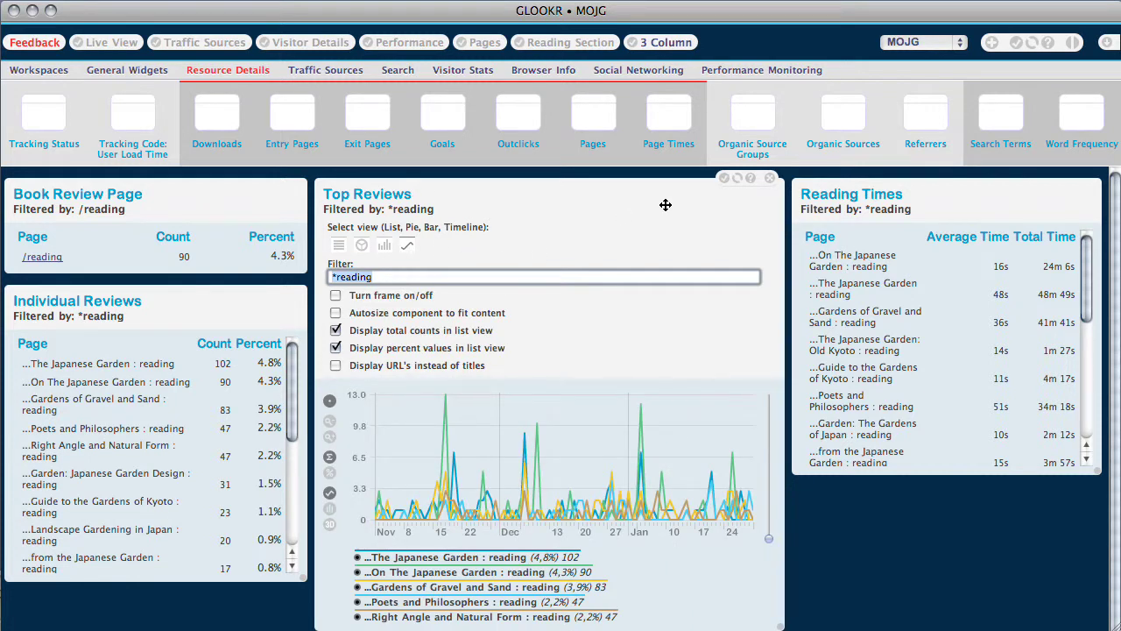
click(723, 180)
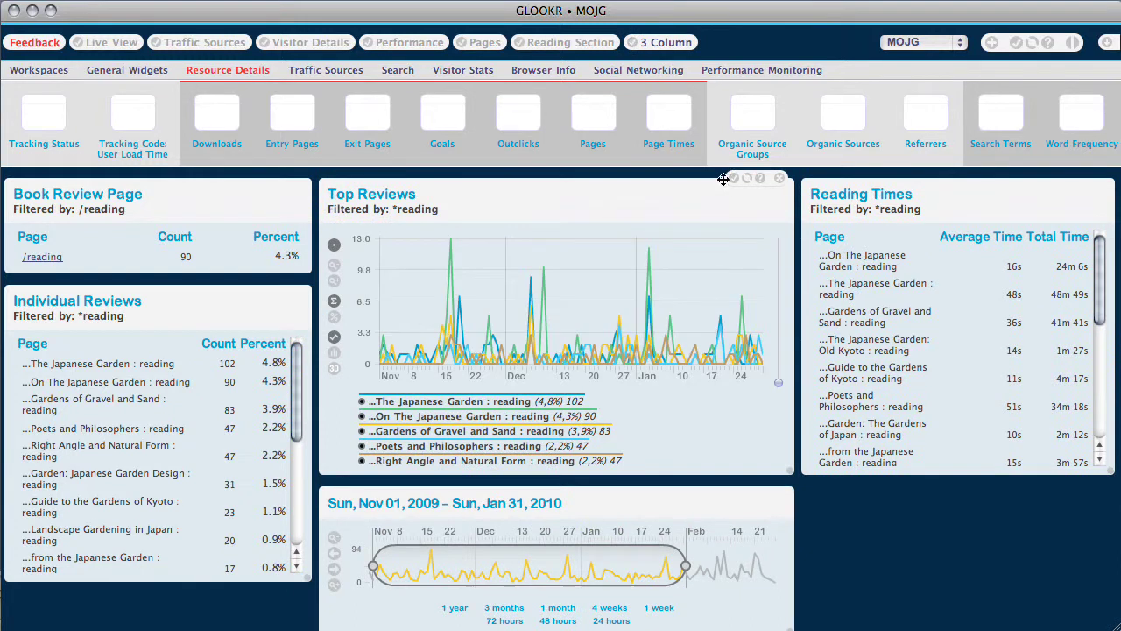
drag(779, 386, 780, 320)
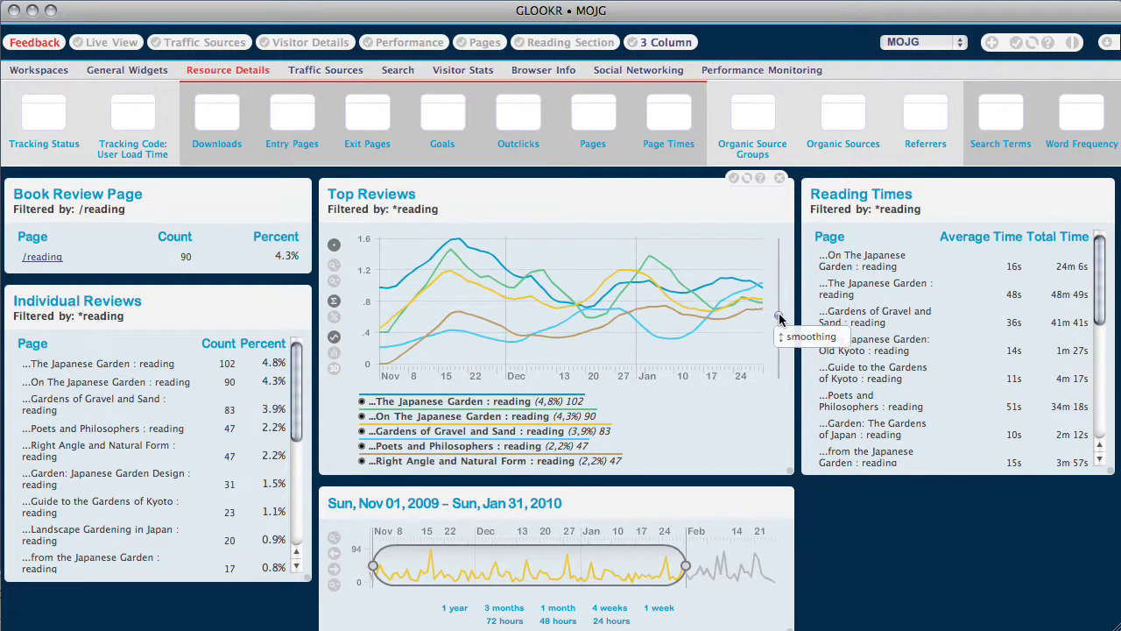
drag(683, 496, 692, 219)
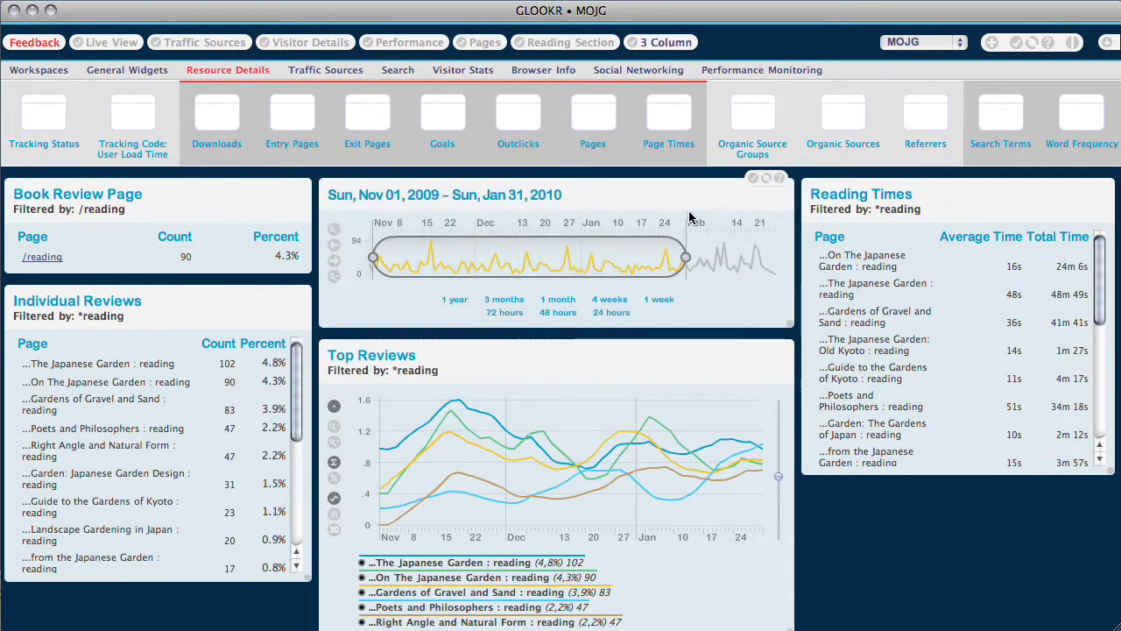
- Add an Outclicks widget, place it above Reading Times in the third column and reduce its height
click(517, 124)
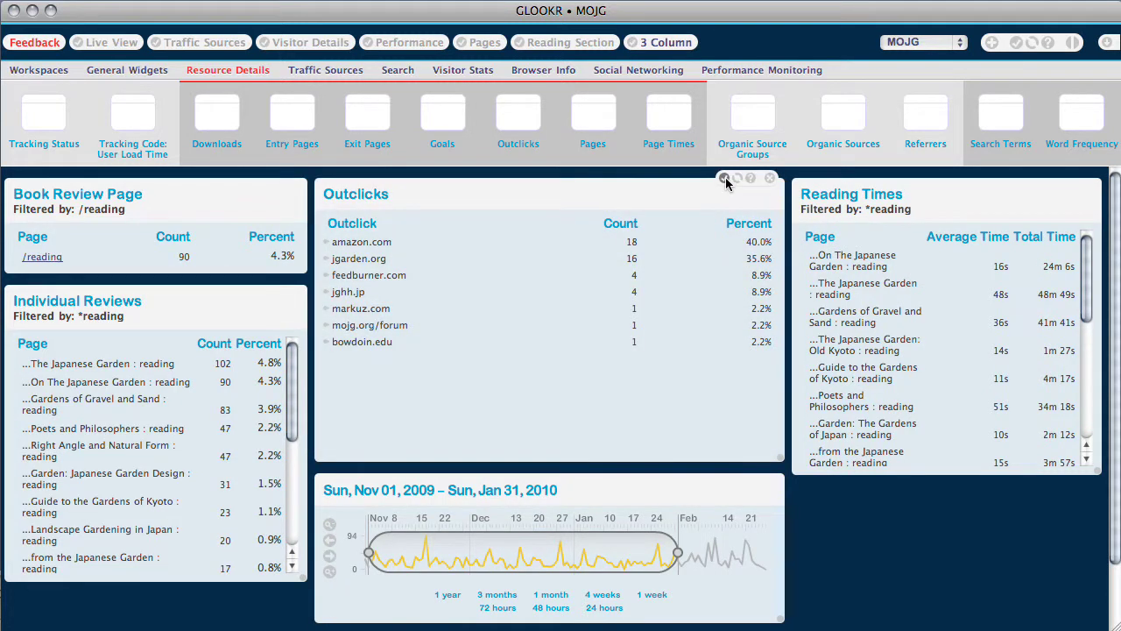
click(724, 179)
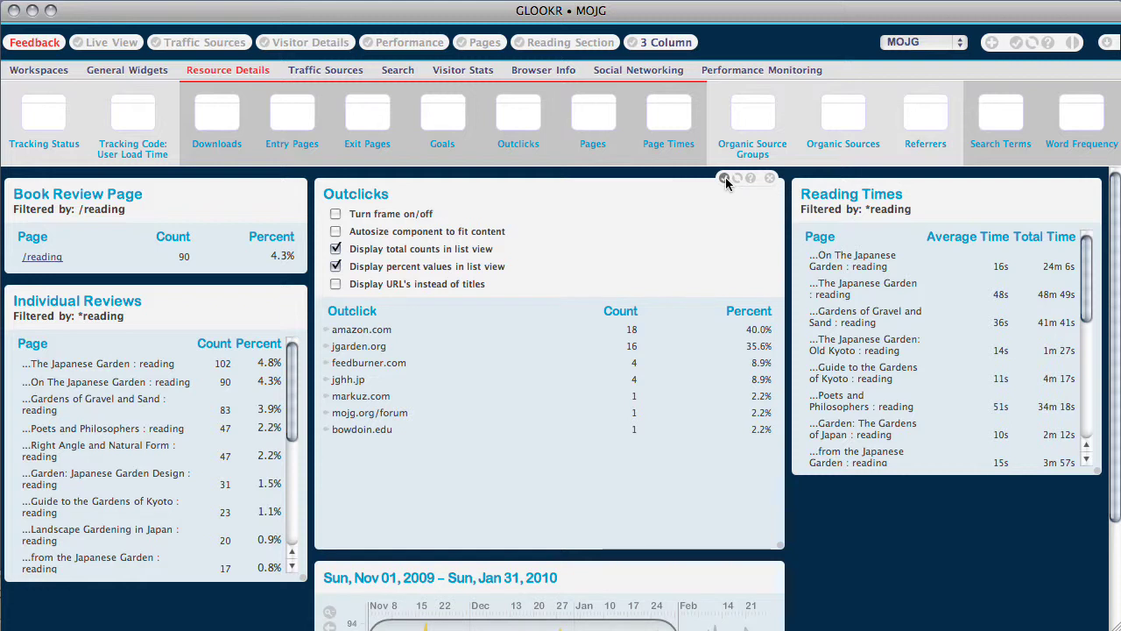
click(724, 179)
drag(663, 183, 1073, 504)
drag(1112, 460, 1101, 329)
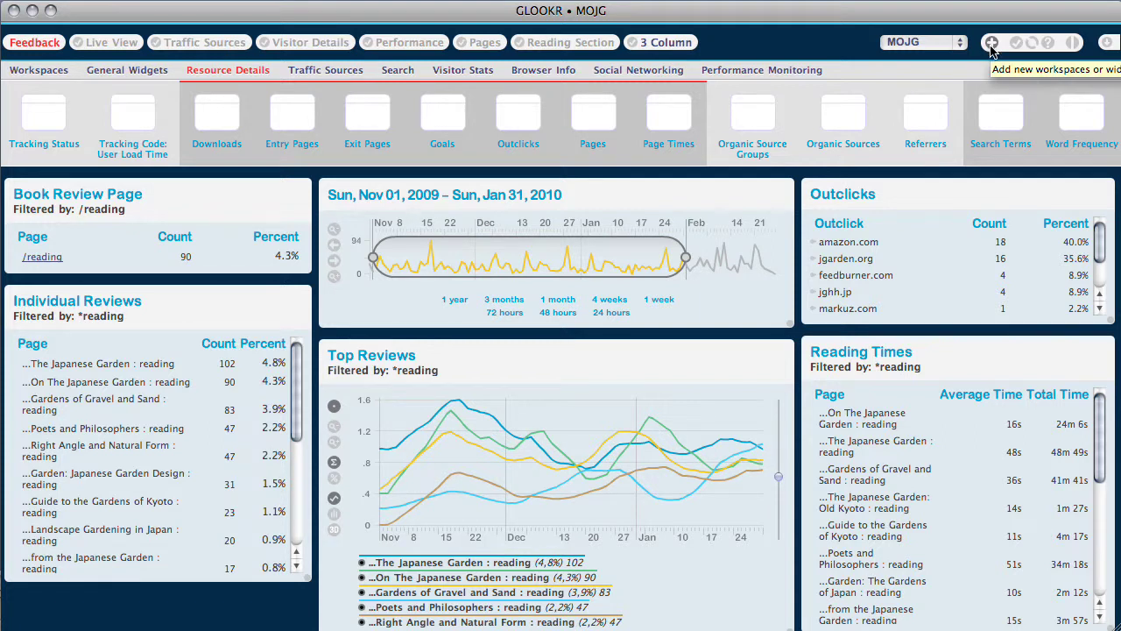
- Add another Pages widget at the head of the middle column and rename it Individual Reviews
click(593, 114)
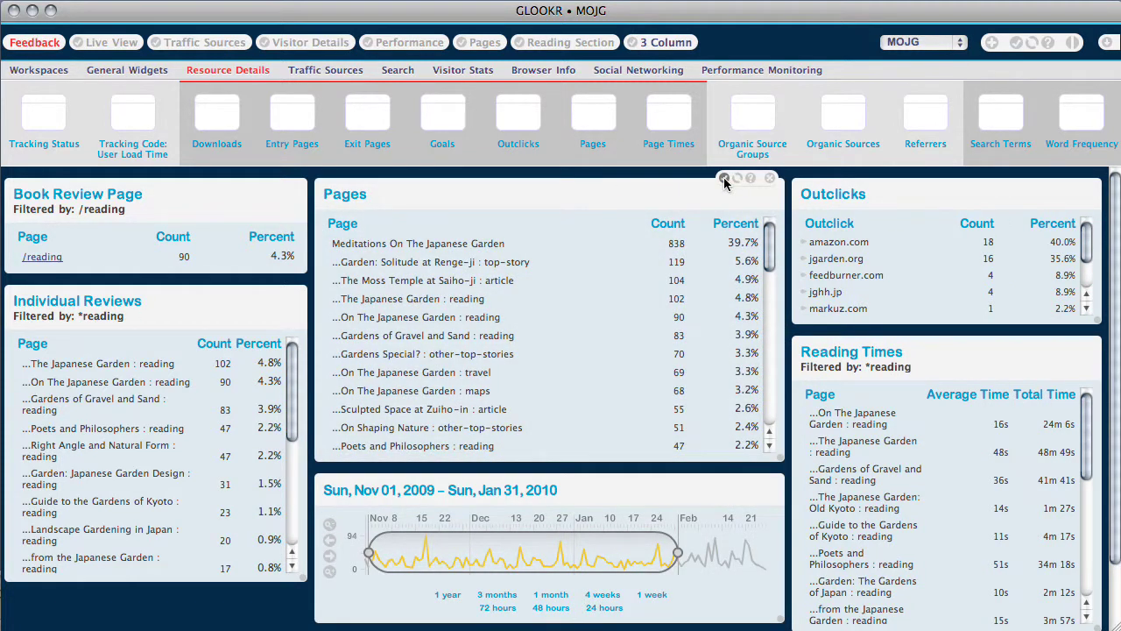
click(724, 179)
click(350, 195)
key(BackSpace)
text(Individual Reviews)
- Filter the middle-column Individual Reviews widget by *reading and close its settings
key(Tab)
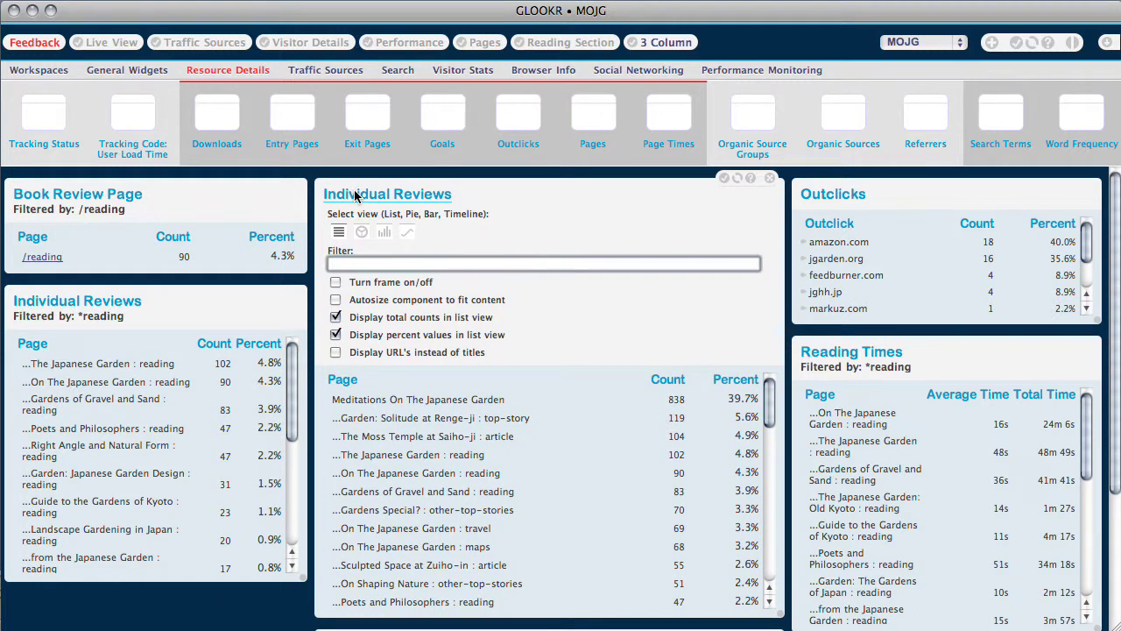
key(Return)
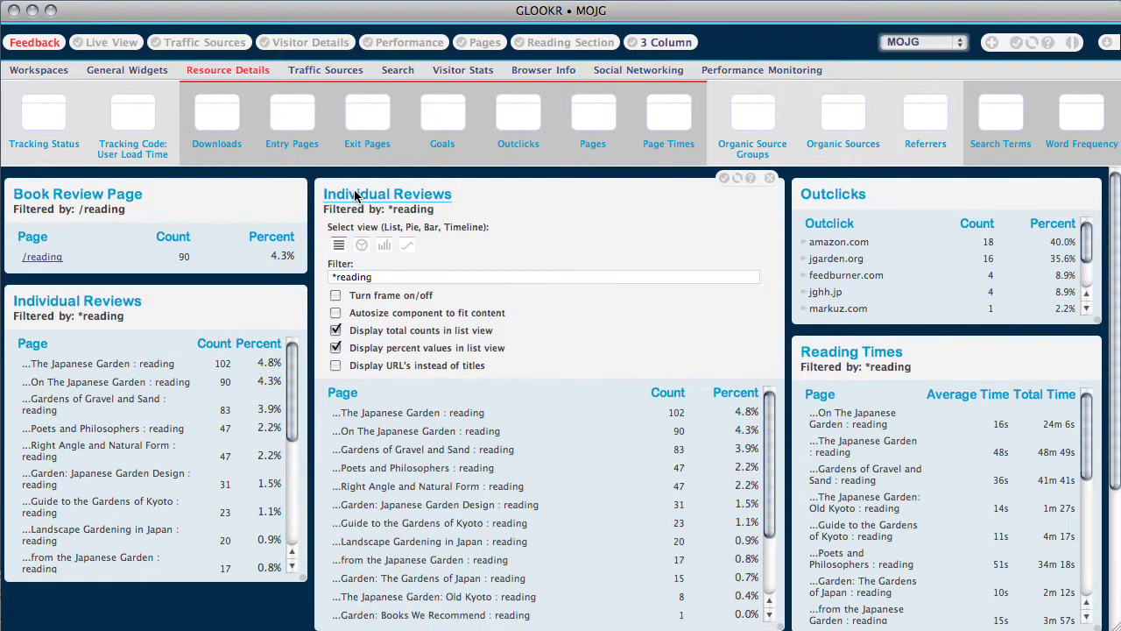
click(722, 180)
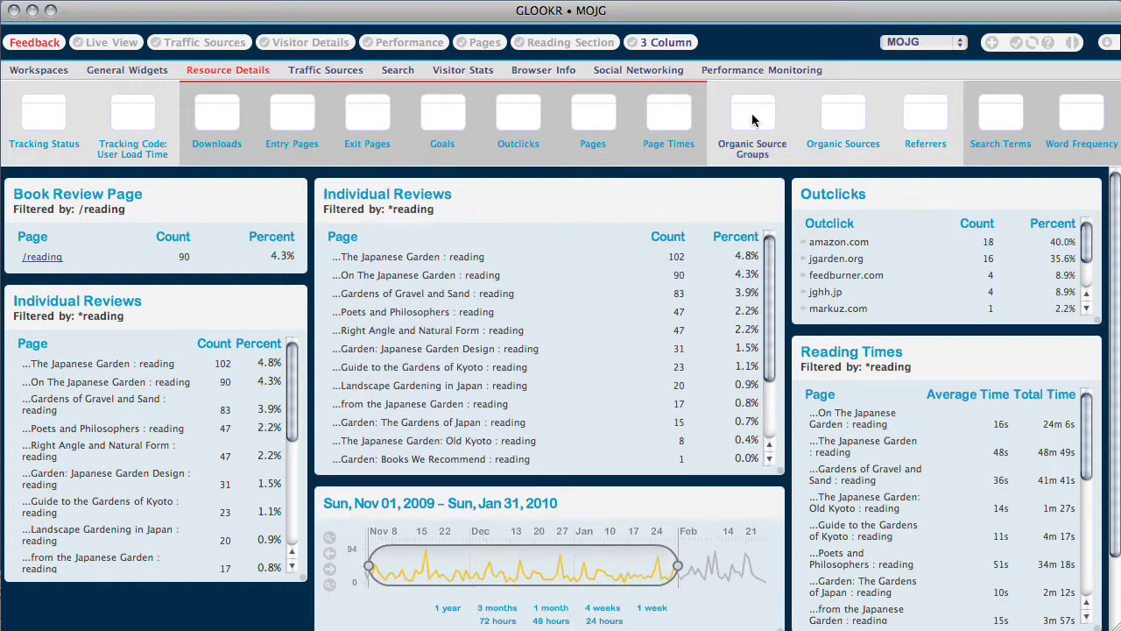
- Combine Organic Source Groups with the middle-column Individual Reviews widget and expand the Gardens of Gravel and Sand and The Japanese Garden entries
drag(708, 168, 609, 285)
click(468, 257)
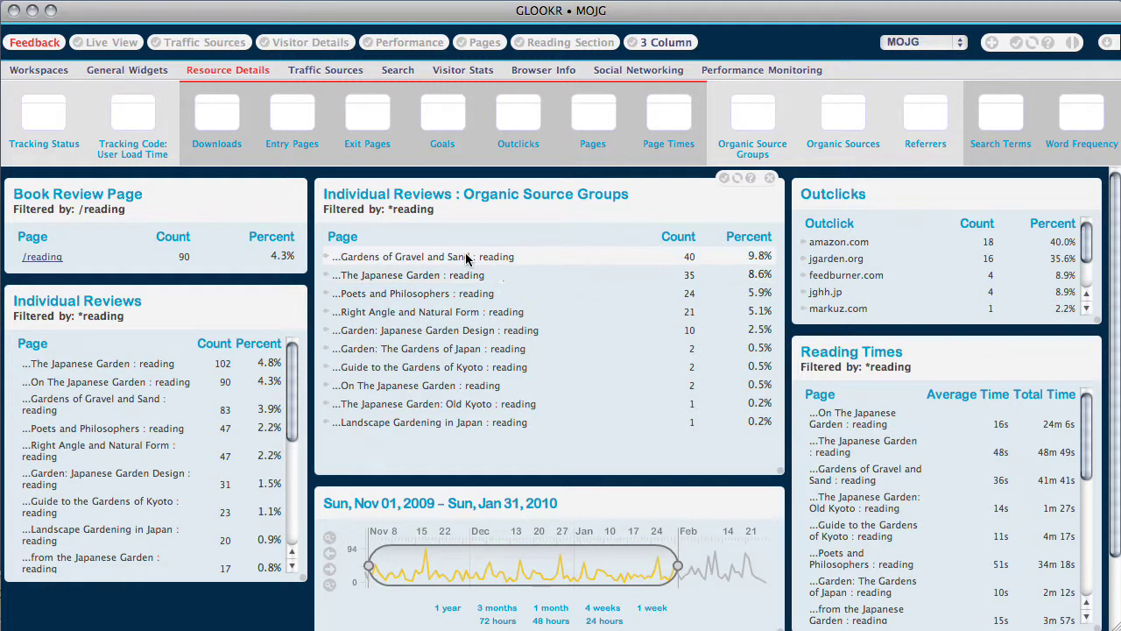
click(421, 291)
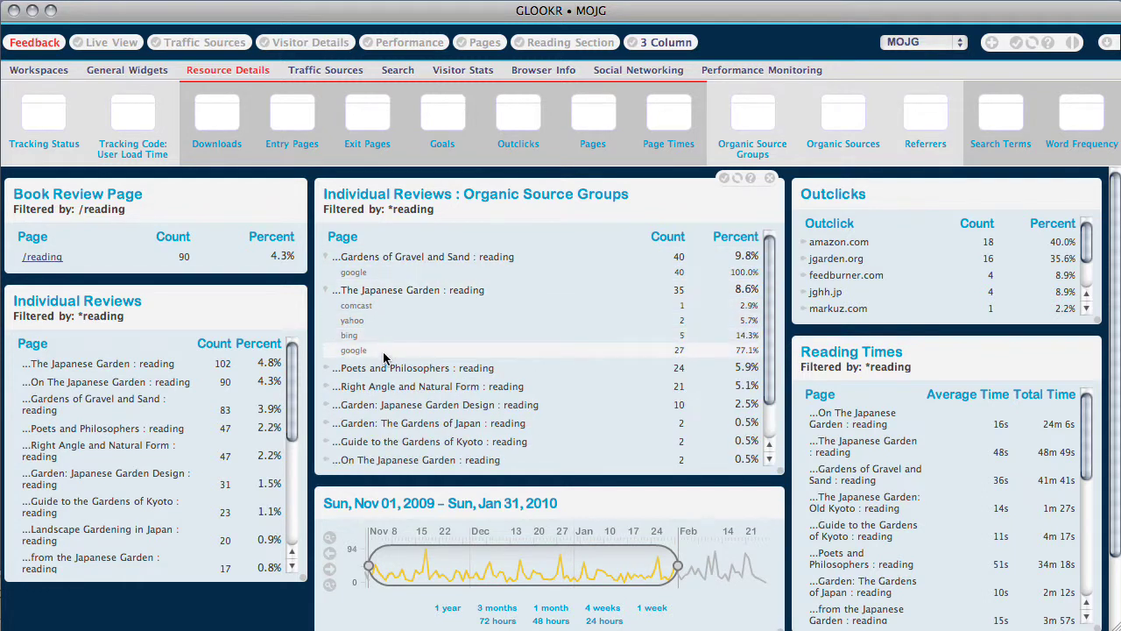
- Move the Individual Reviews : Organic Source Groups widget to the first column, below the existing Individual Reviews widget
click(724, 178)
click(724, 179)
drag(666, 190, 175, 609)
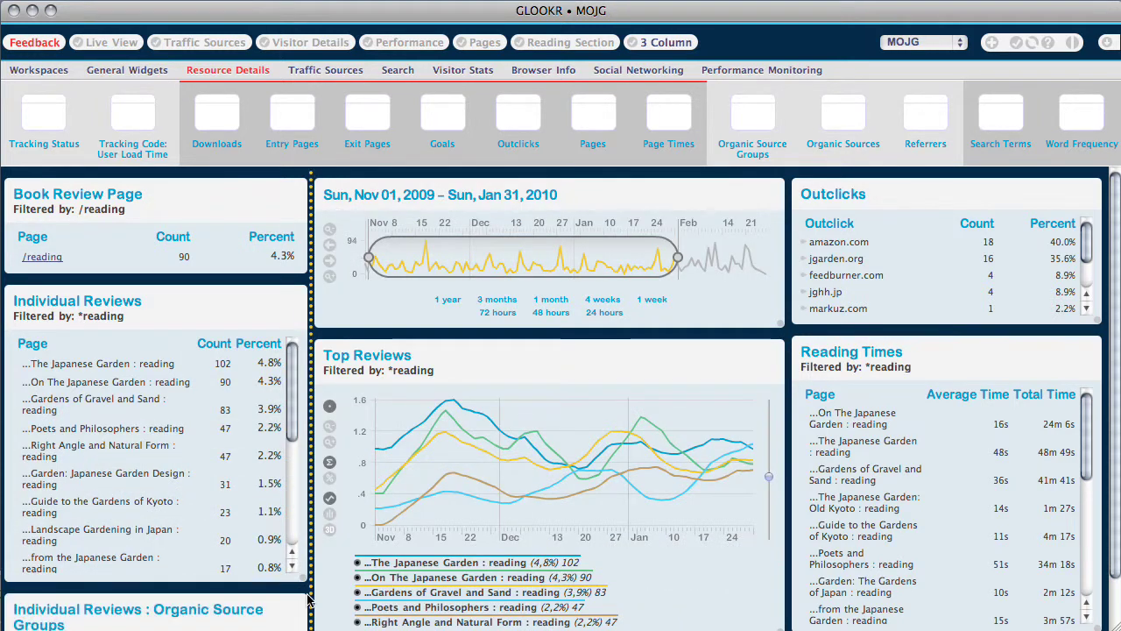
- Close the widget library and narrow the middle column from both sides to widen the two outer columns
click(992, 43)
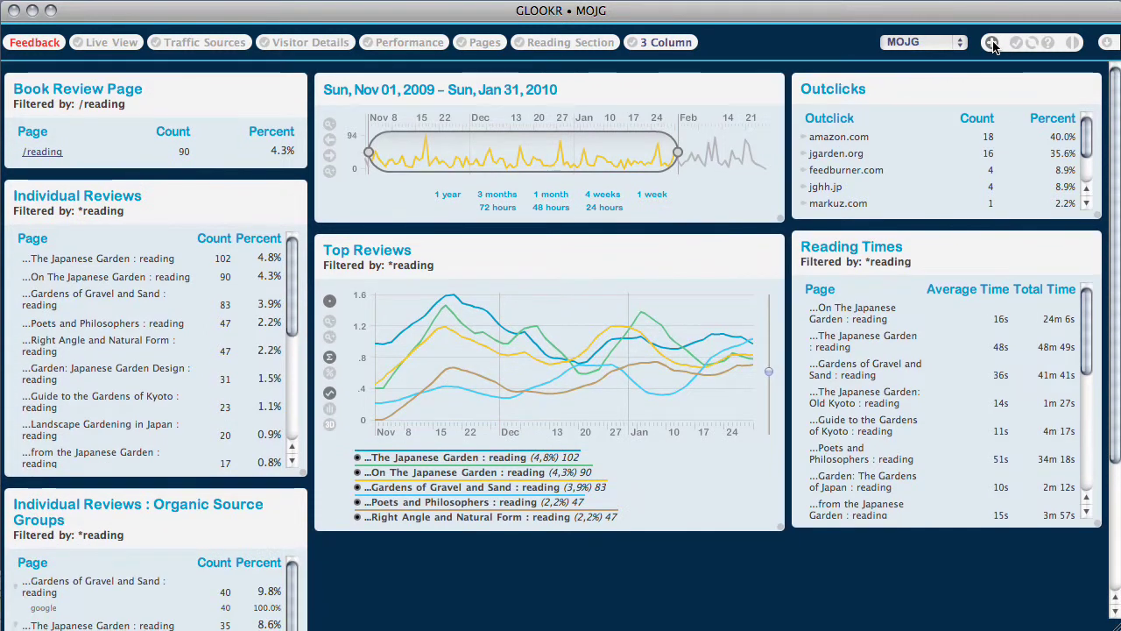
drag(789, 175, 757, 178)
drag(311, 230, 332, 231)
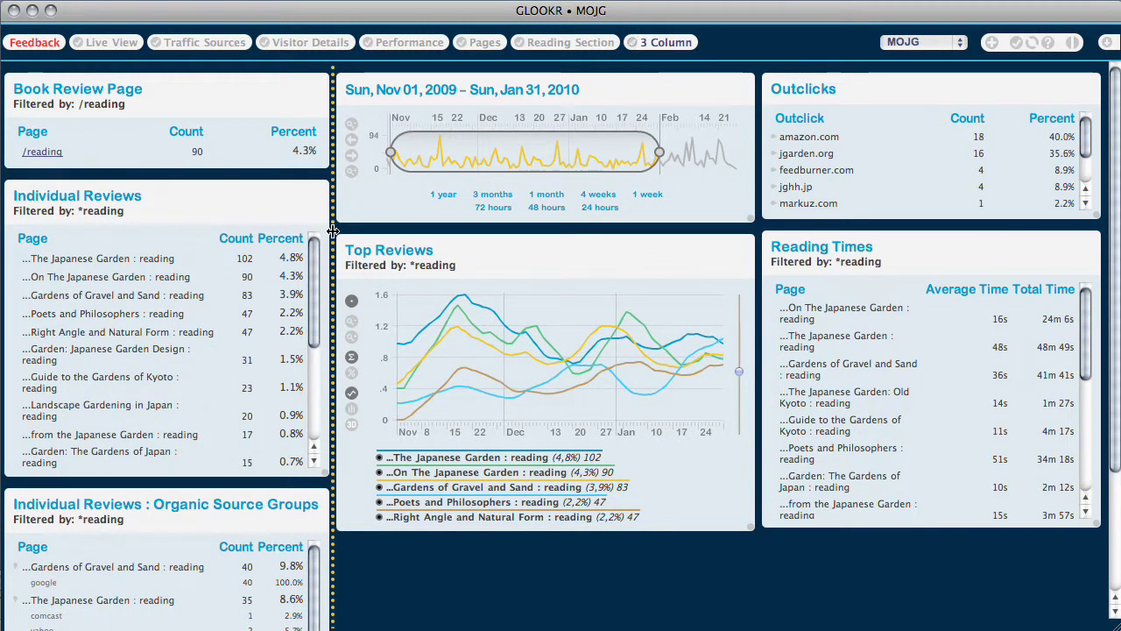
- Add an HTML Viewer widget from the general widgets above the date range widget in the middle column
click(990, 42)
click(155, 70)
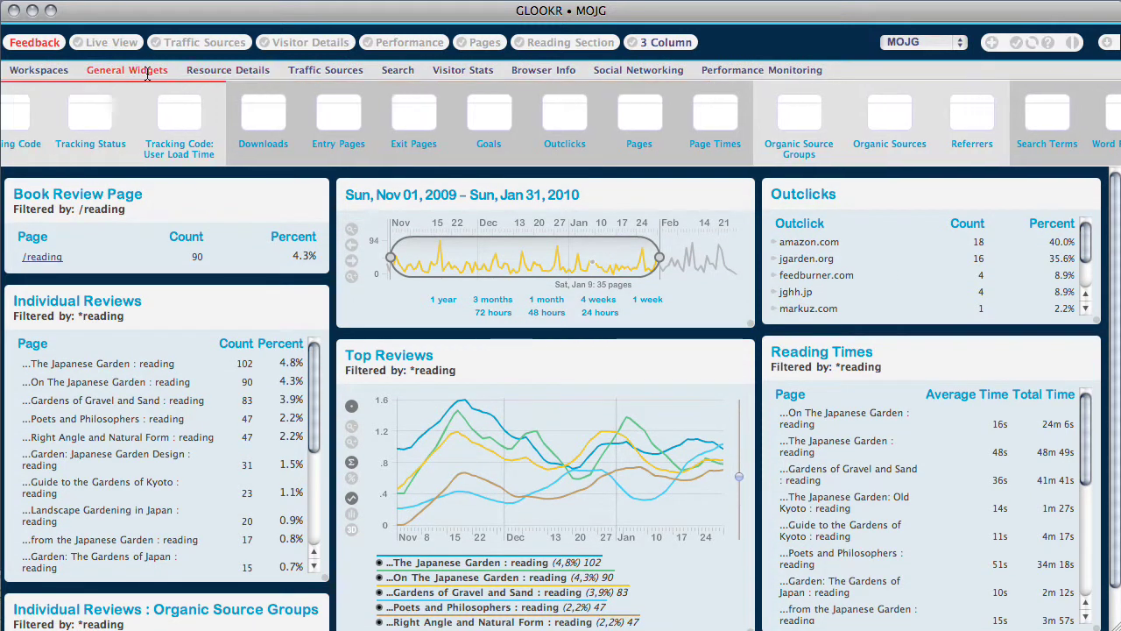
drag(131, 116, 394, 193)
- Toggle the HTML Viewer's frame option and replace its content with a Reading Section heading and a tracking-information hint in a demoContent div with 10px top margin
click(694, 178)
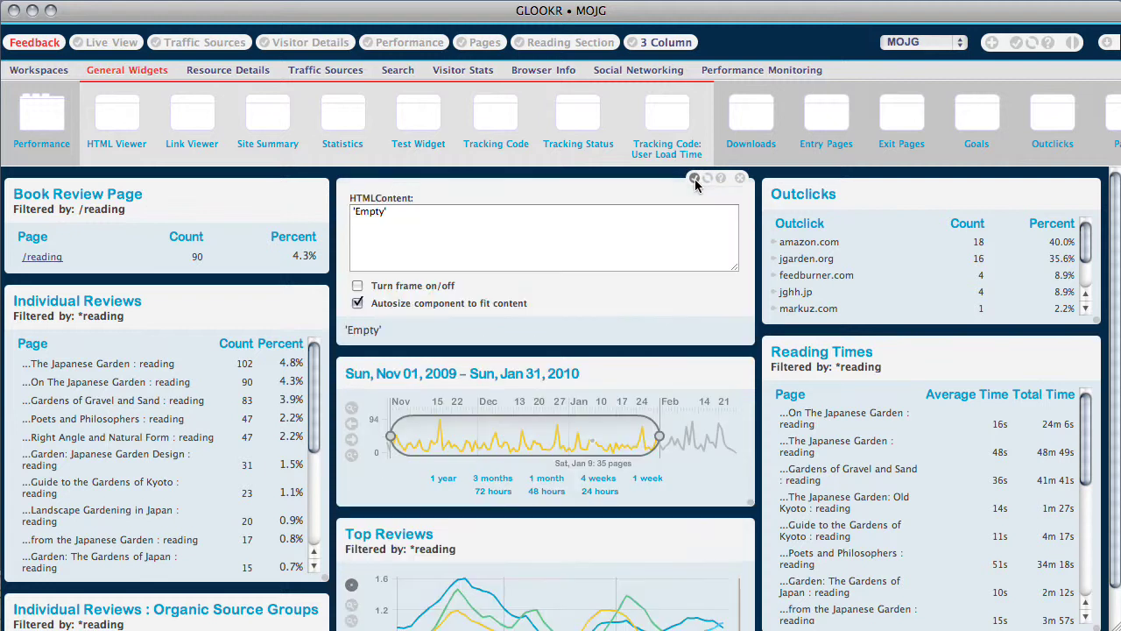
click(357, 286)
drag(393, 222, 354, 219)
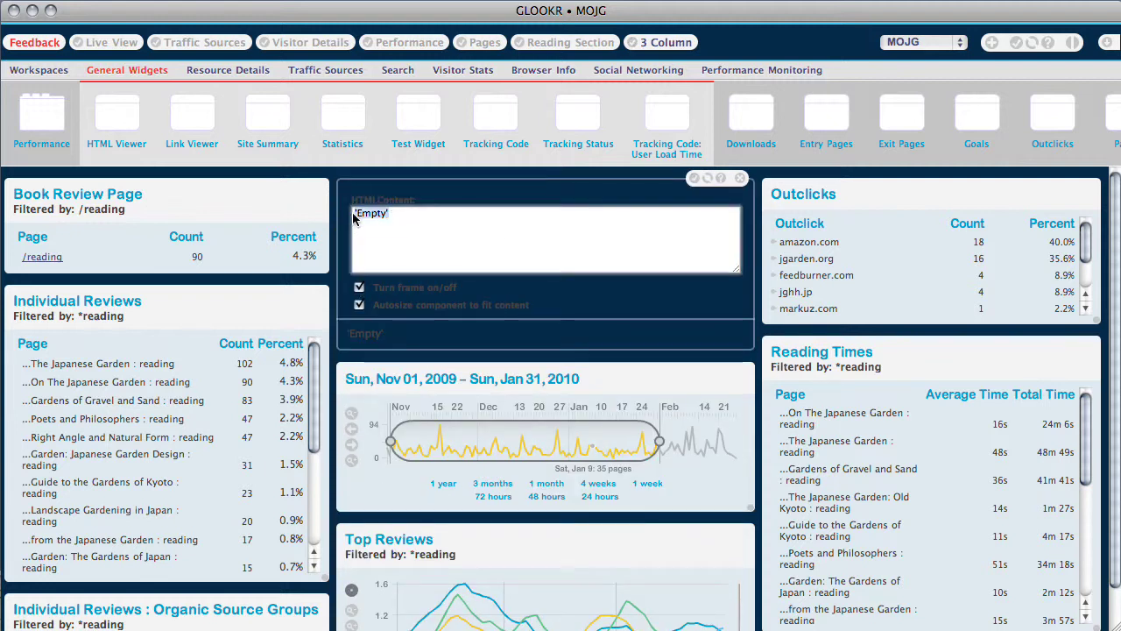
text(<div class='demoContent' style='margin-top: 10px;'><h1>Reading Section</h1><p class='hints'>Tracking information for the book reviews at <br/>Meditations on the Japanese Garden</p></div>)
key(Tab)
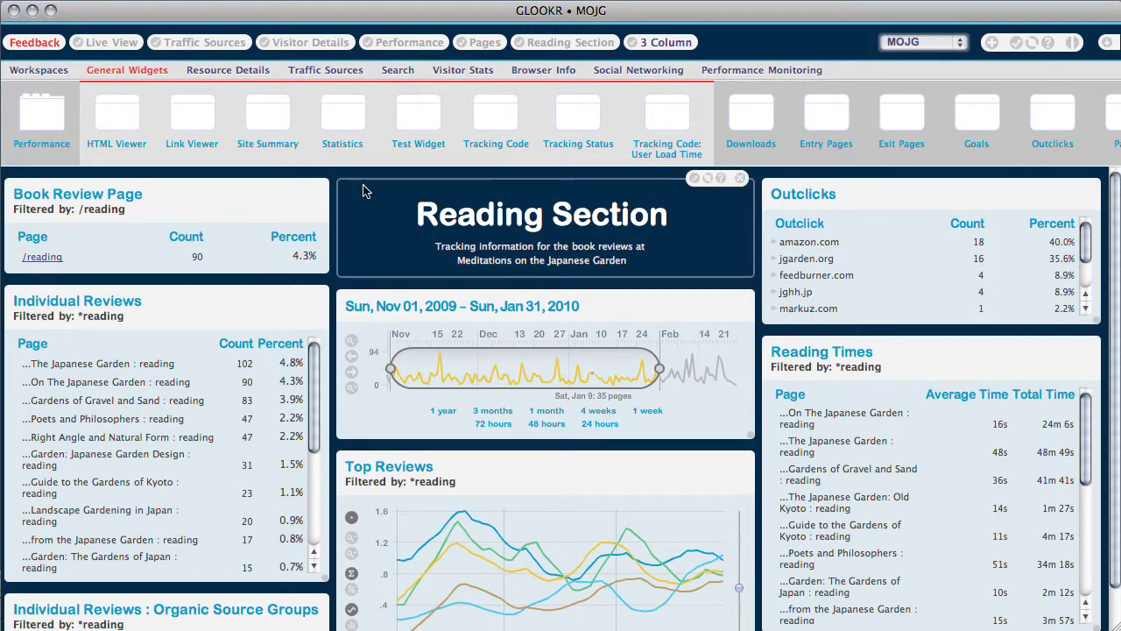
- Close the widget library and move the Reading Section header between the date range and Top Reviews widgets
click(991, 43)
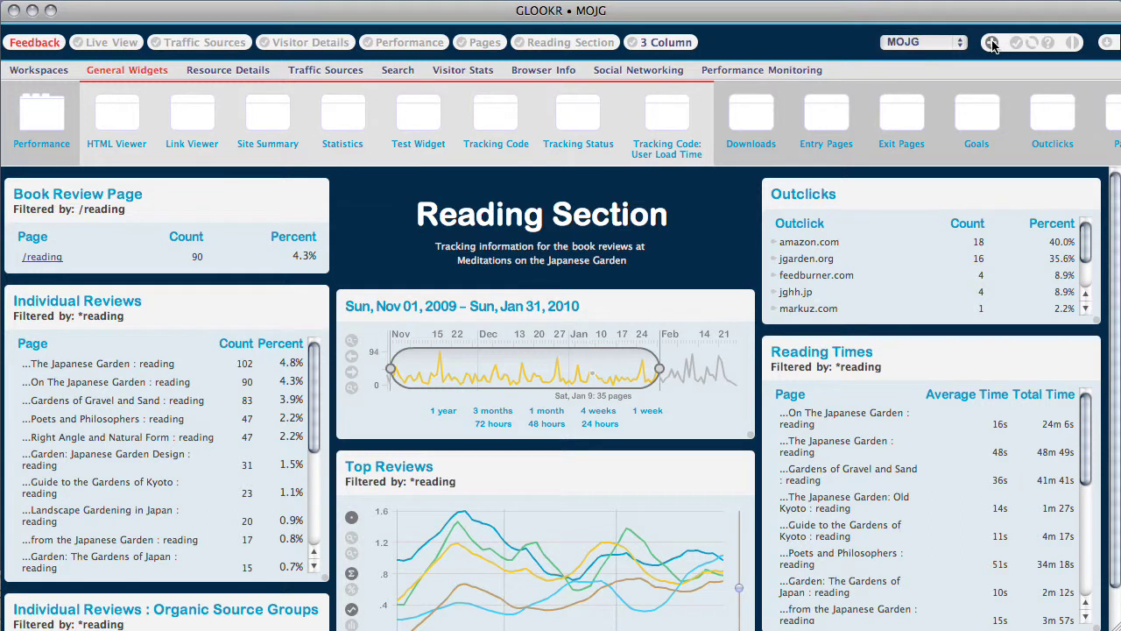
drag(642, 103, 643, 263)
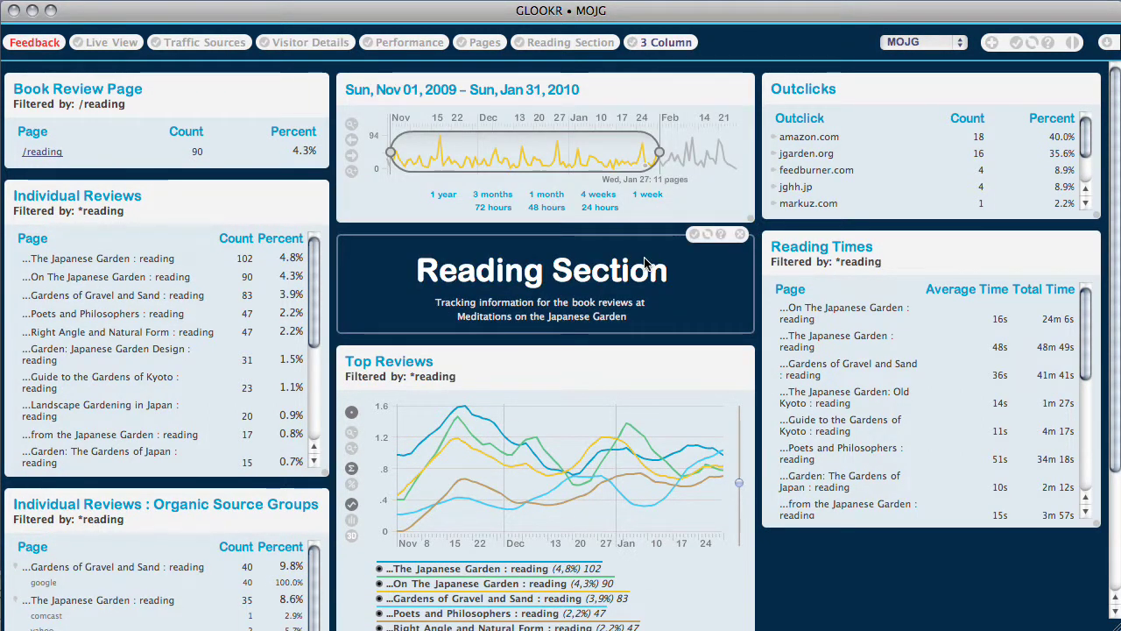